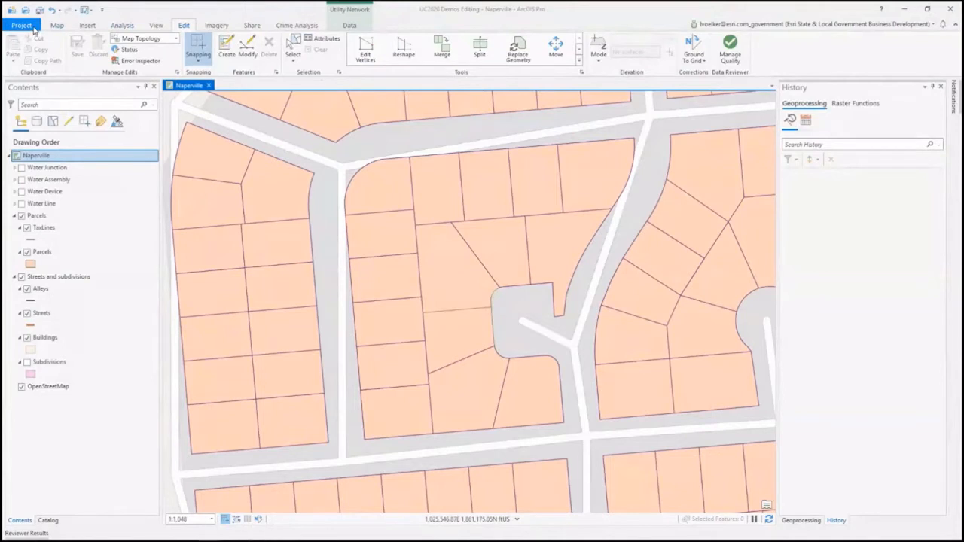
Step: In the application's editing options, turn on "Enable and disable editing from the Edit tab" under Session and apply it
click(34, 29)
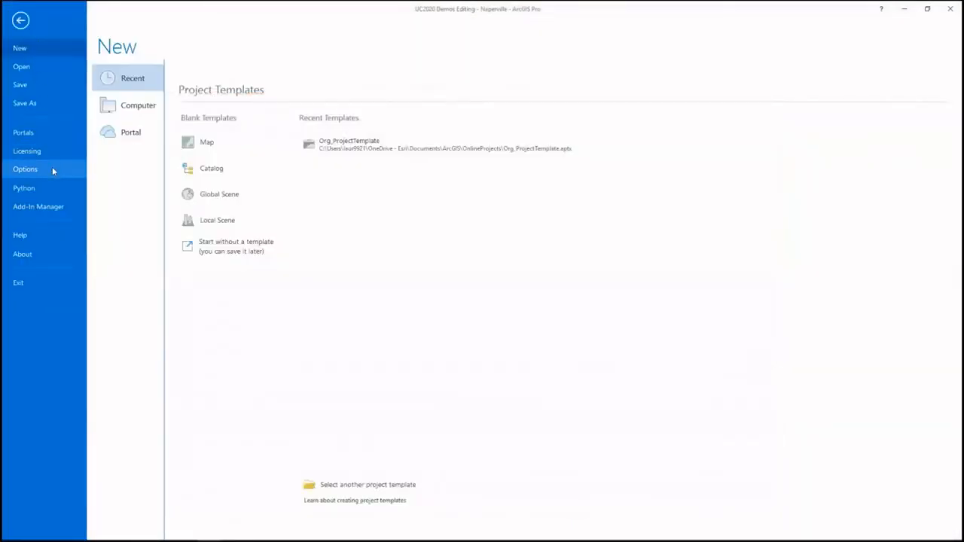
click(25, 170)
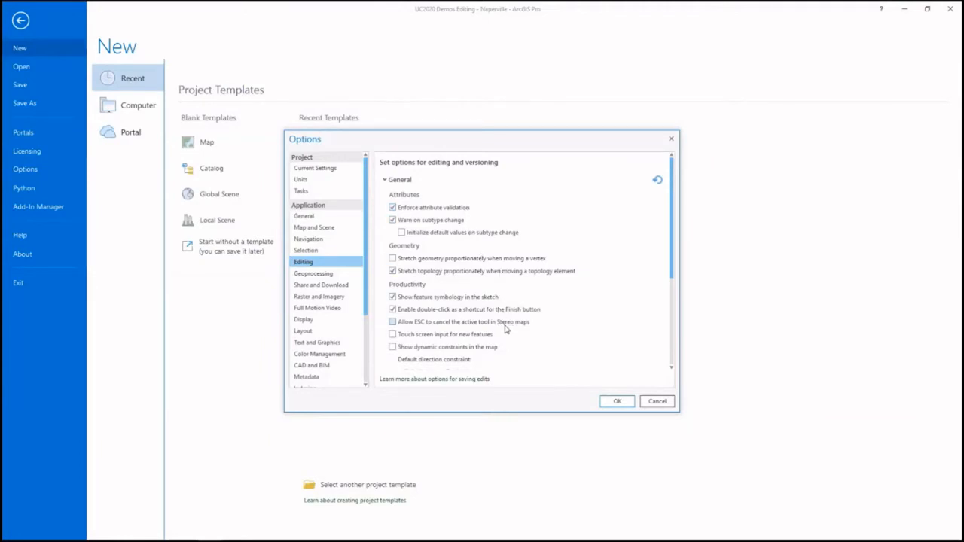
scroll(505, 333, down, 2)
scroll(501, 331, down, 3)
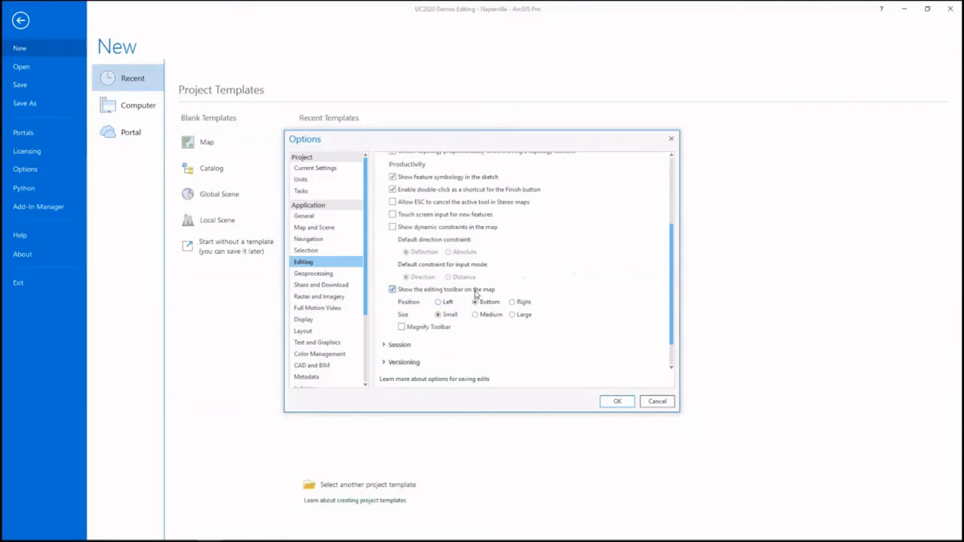
scroll(476, 294, down, 2)
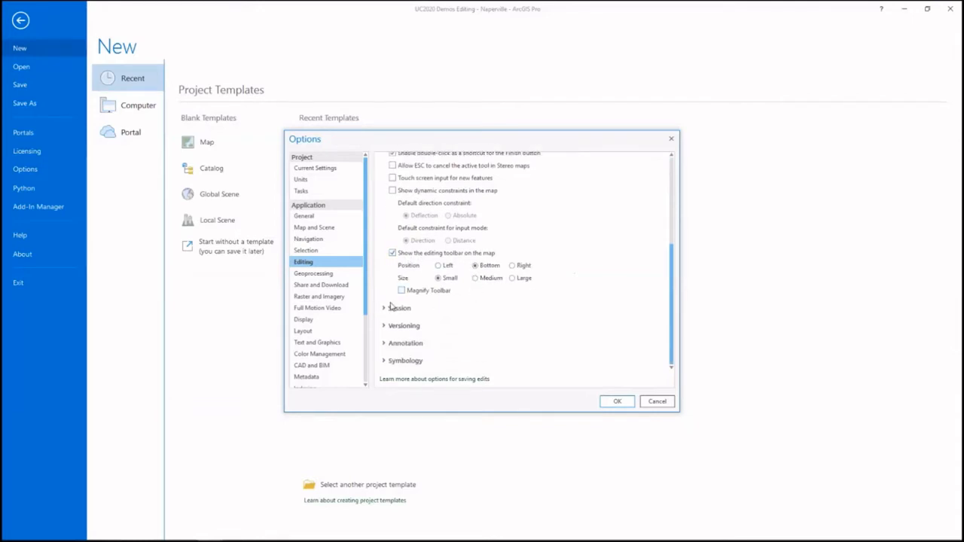
click(384, 309)
scroll(545, 305, down, 2)
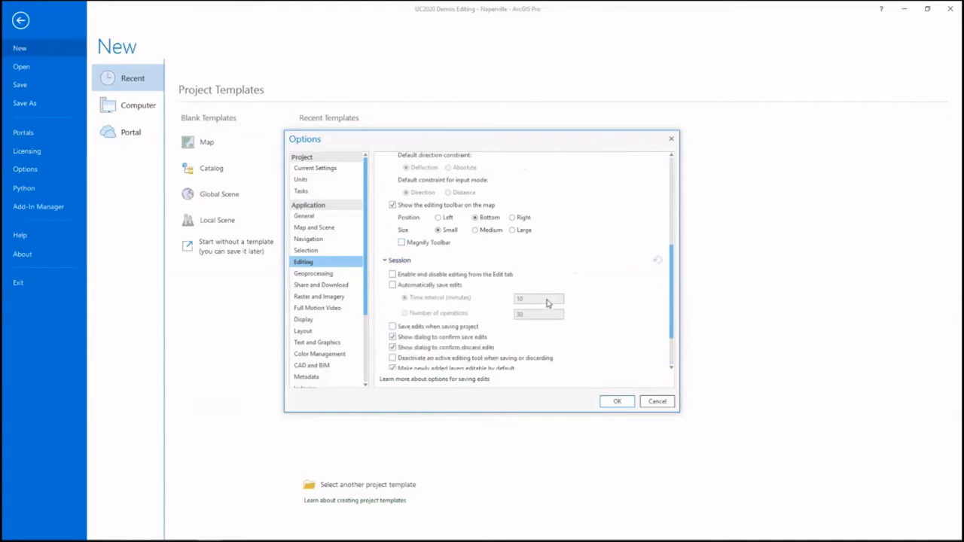
scroll(548, 303, down, 1)
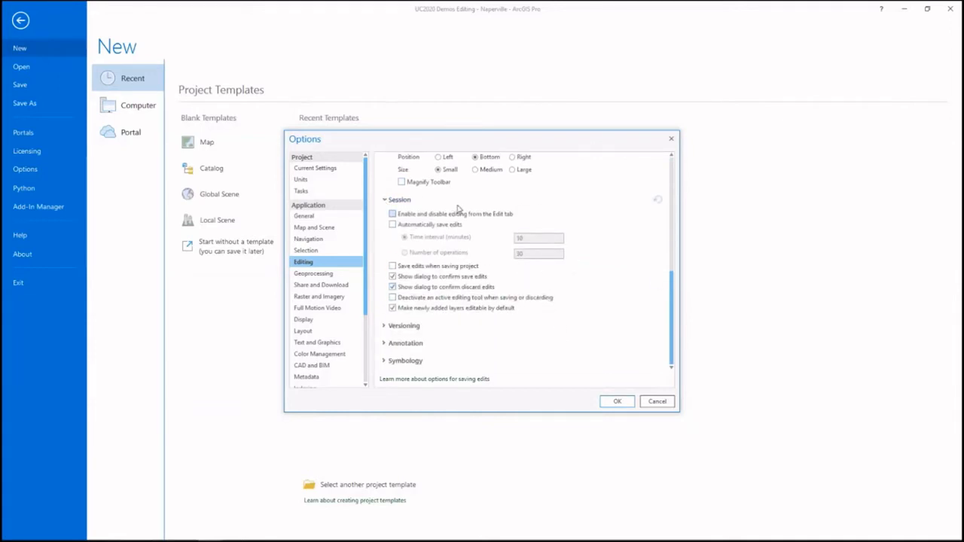
click(391, 215)
click(624, 402)
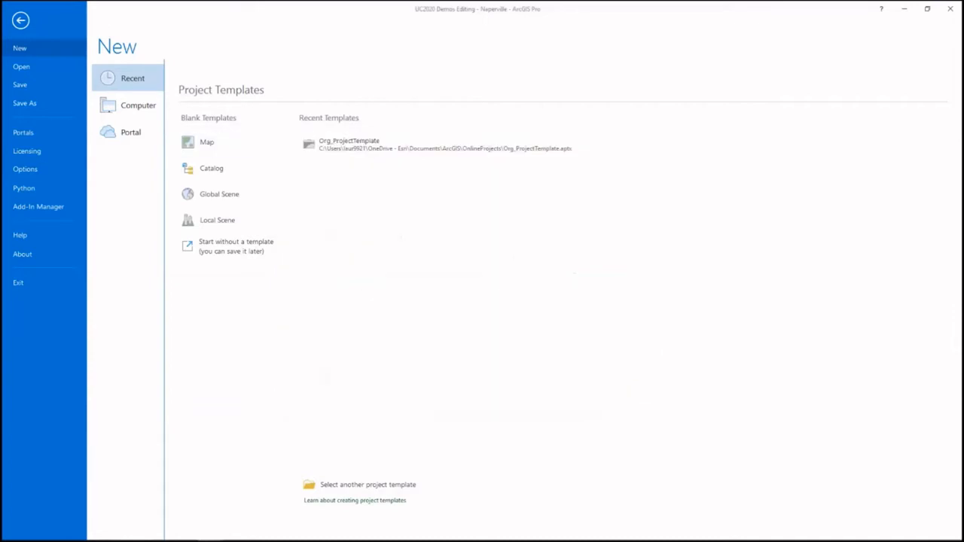
Step: Return to the Naperville map, enable editing and disable it again
click(21, 22)
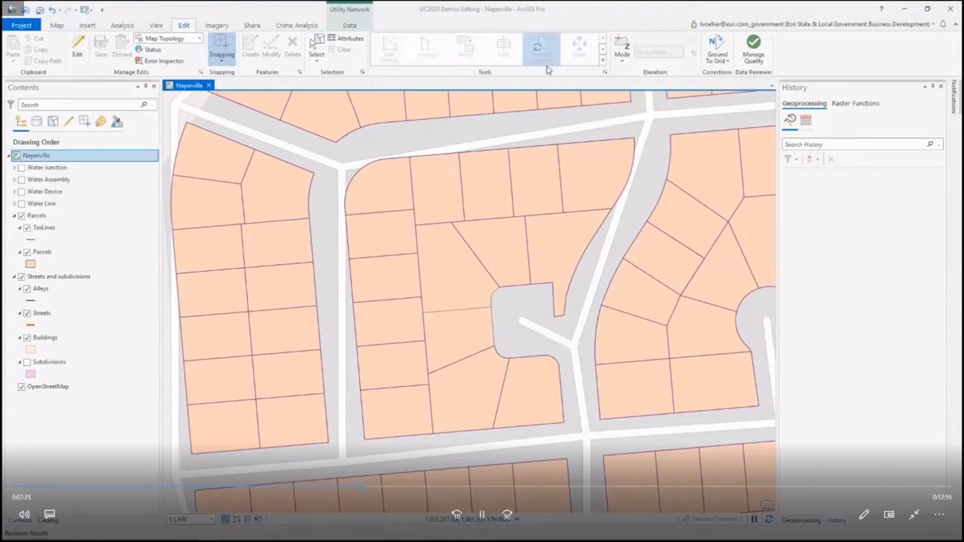
click(82, 53)
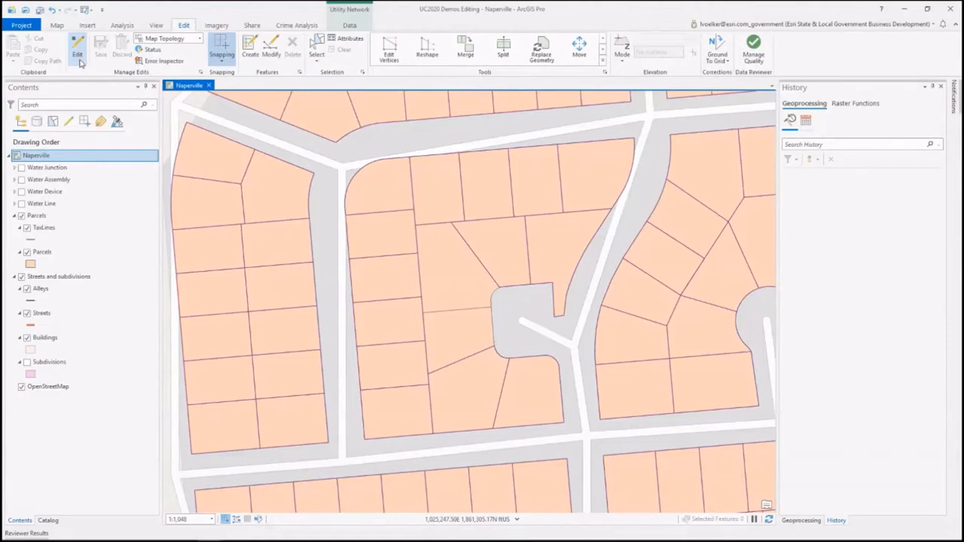
click(80, 61)
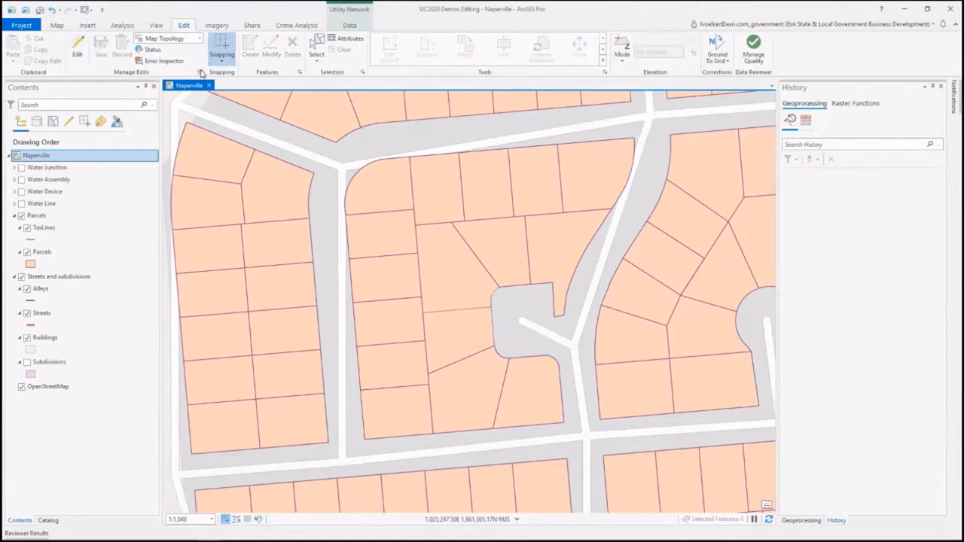
Step: Open the editing options and examine the Session, Versioning and Annotation settings
click(200, 71)
scroll(449, 277, down, 10)
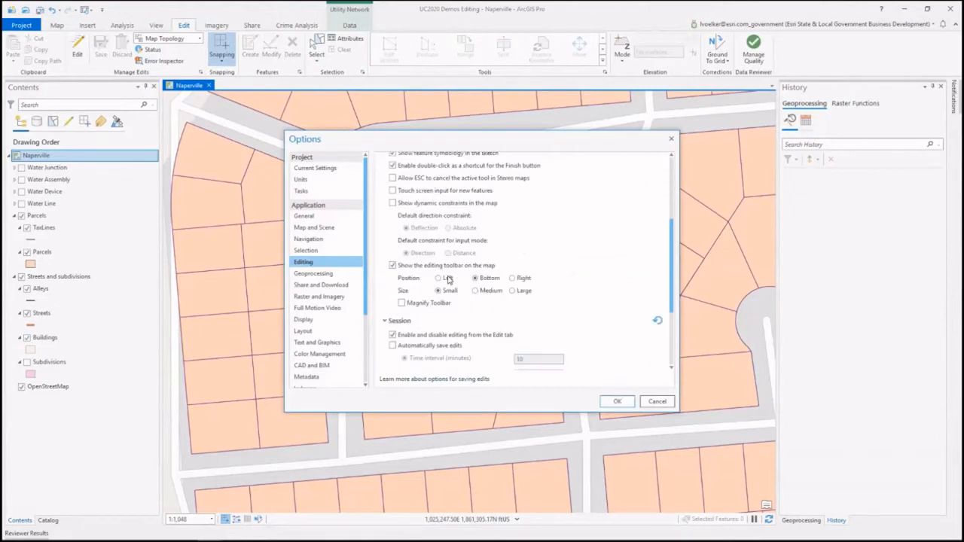
scroll(449, 279, down, 2)
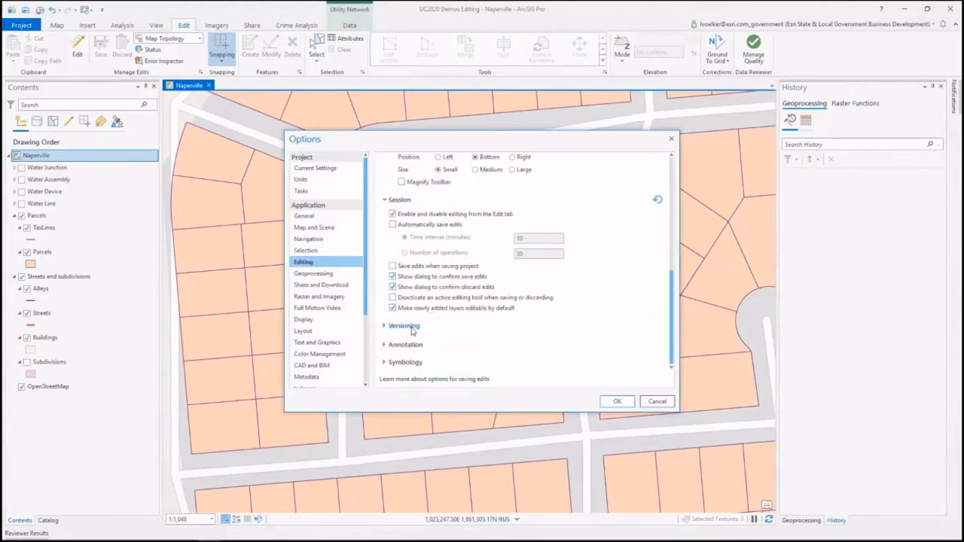
click(412, 328)
scroll(415, 332, down, 2)
scroll(415, 332, down, 2)
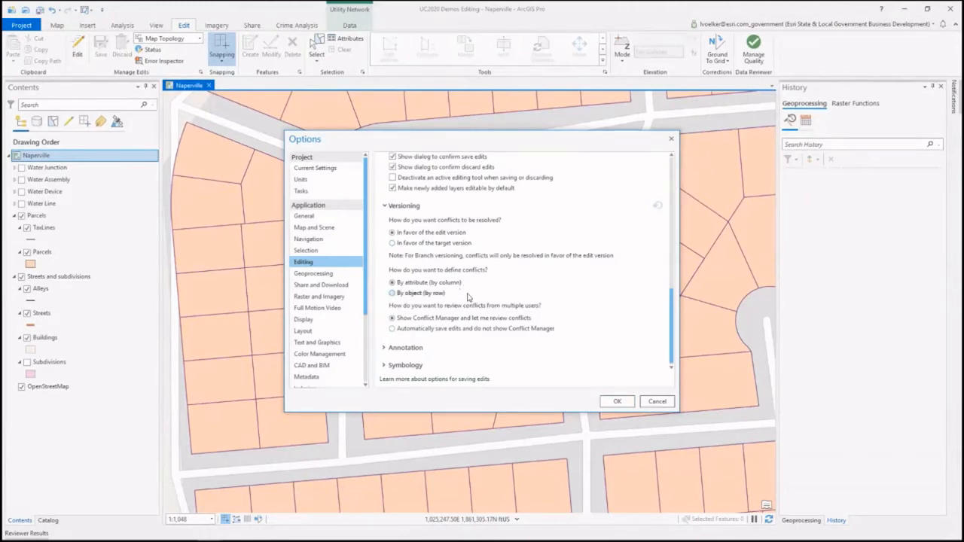
click(416, 348)
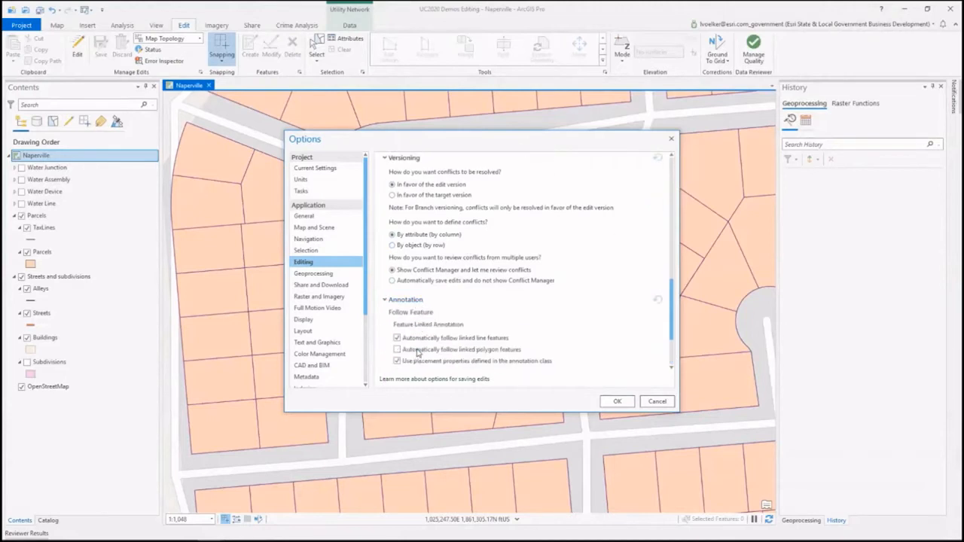
scroll(414, 331, down, 4)
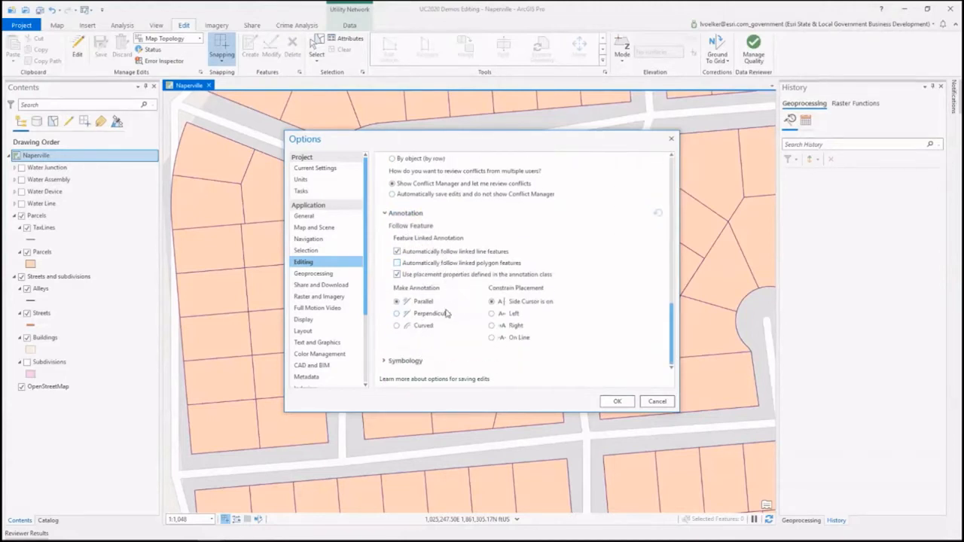
Step: In the editing symbology options, change the color of the Current vertex selected symbol to teal
click(405, 361)
scroll(462, 319, down, 3)
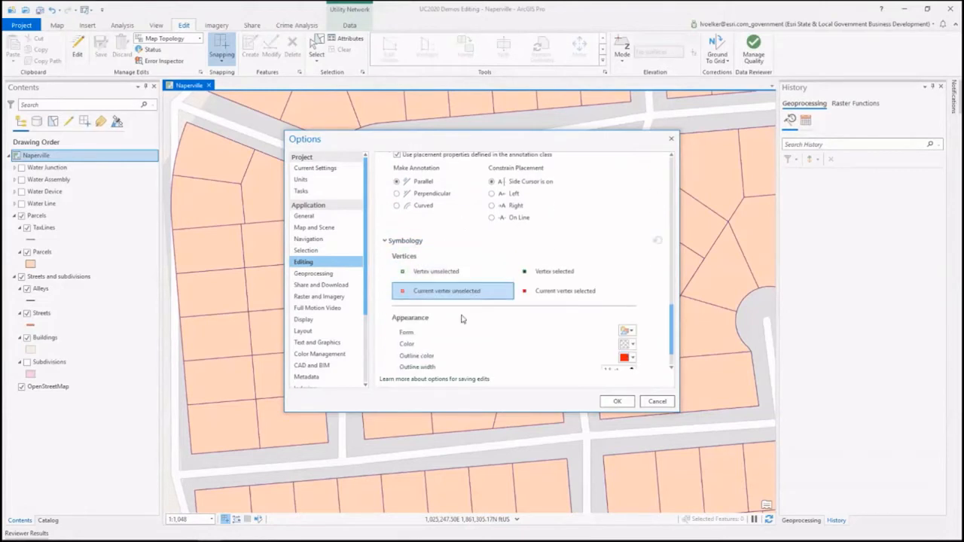
scroll(463, 320, down, 1)
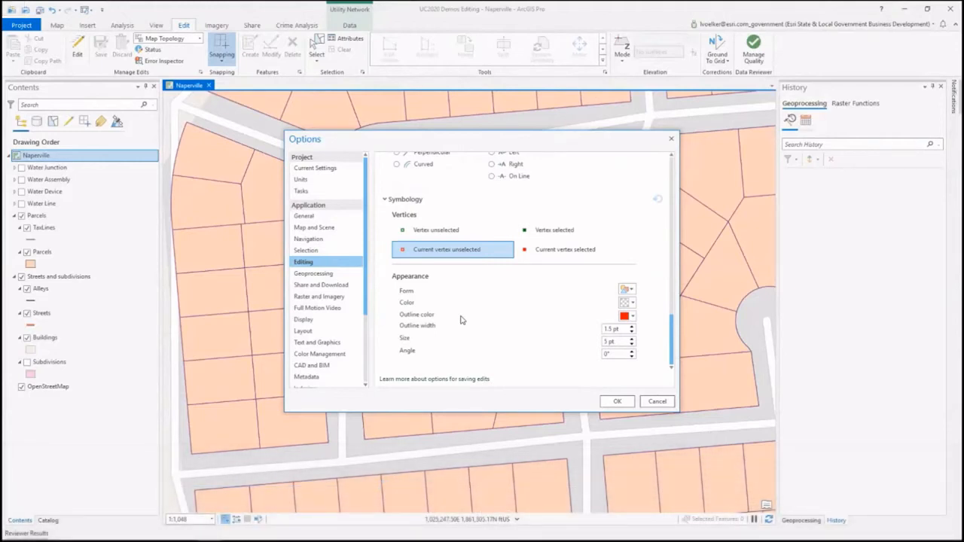
click(558, 256)
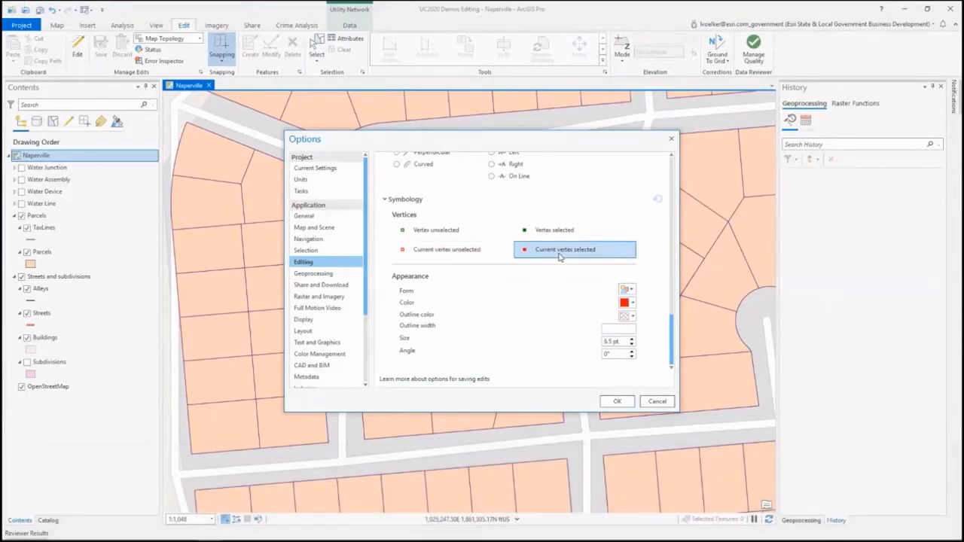
click(633, 304)
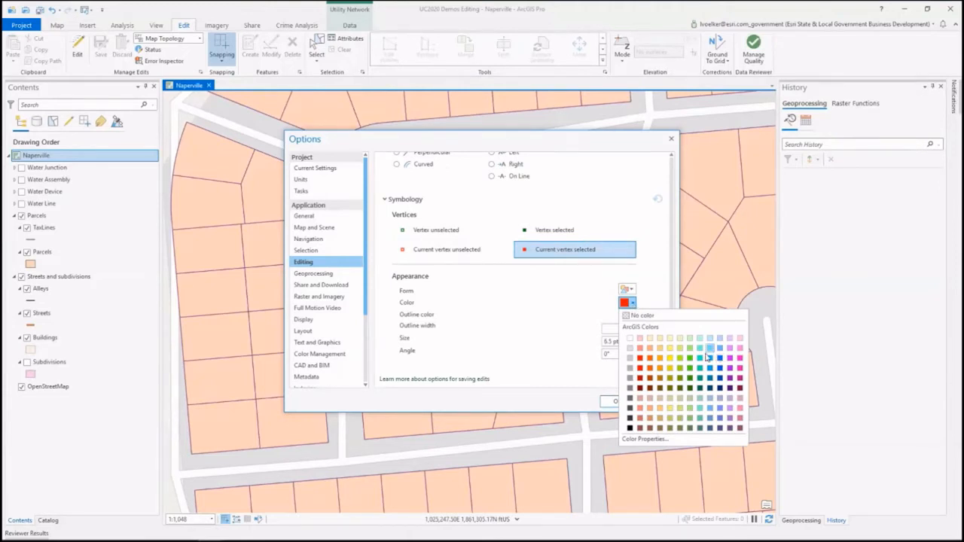
click(706, 357)
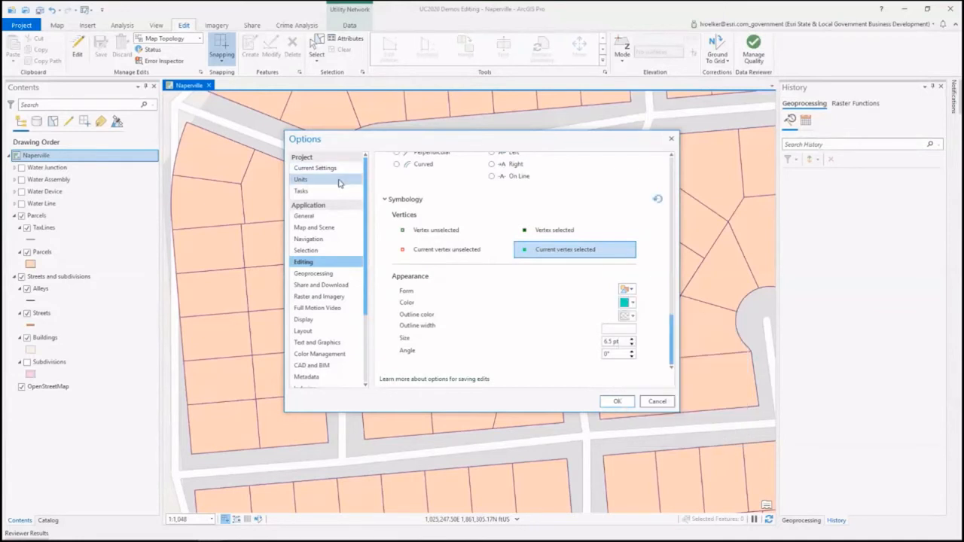
Step: Review the project's distance units and apply the changed options
click(339, 181)
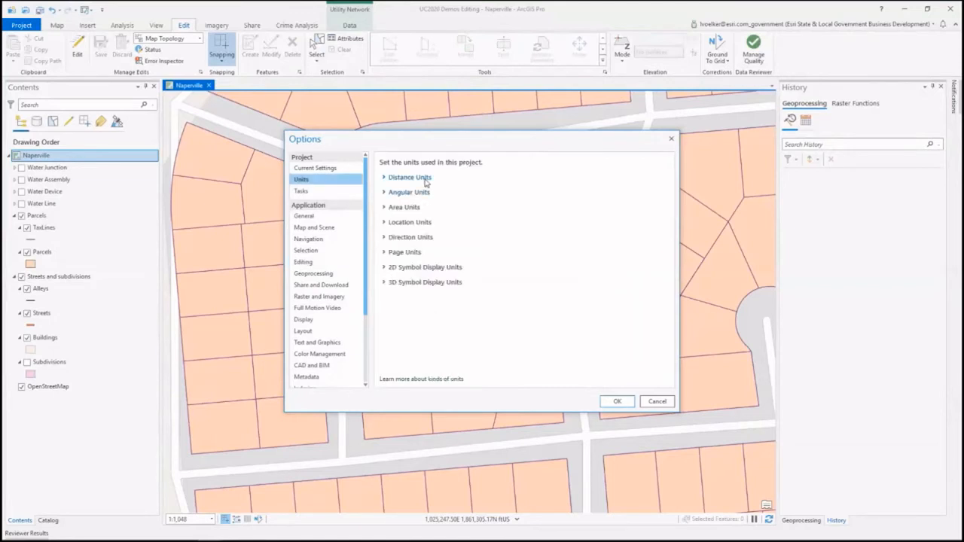
click(426, 182)
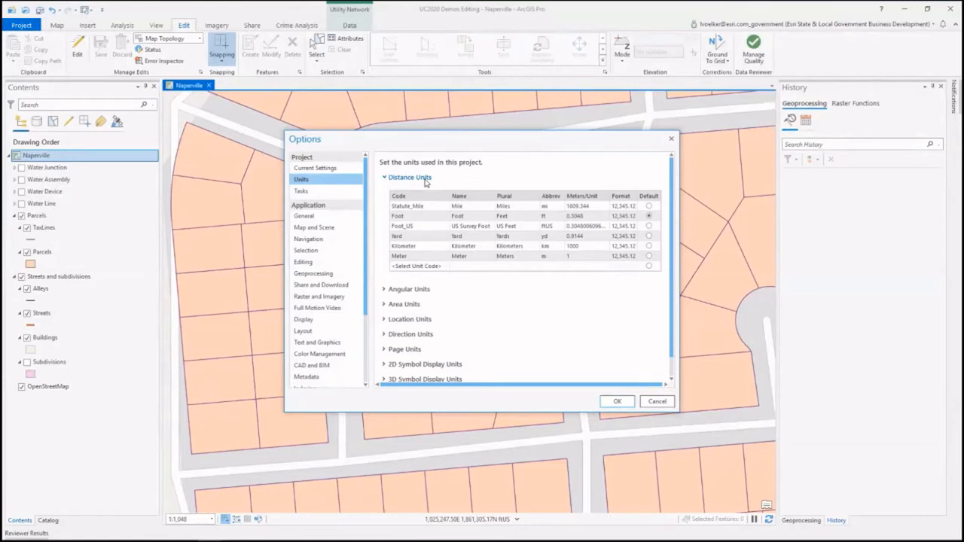
click(616, 401)
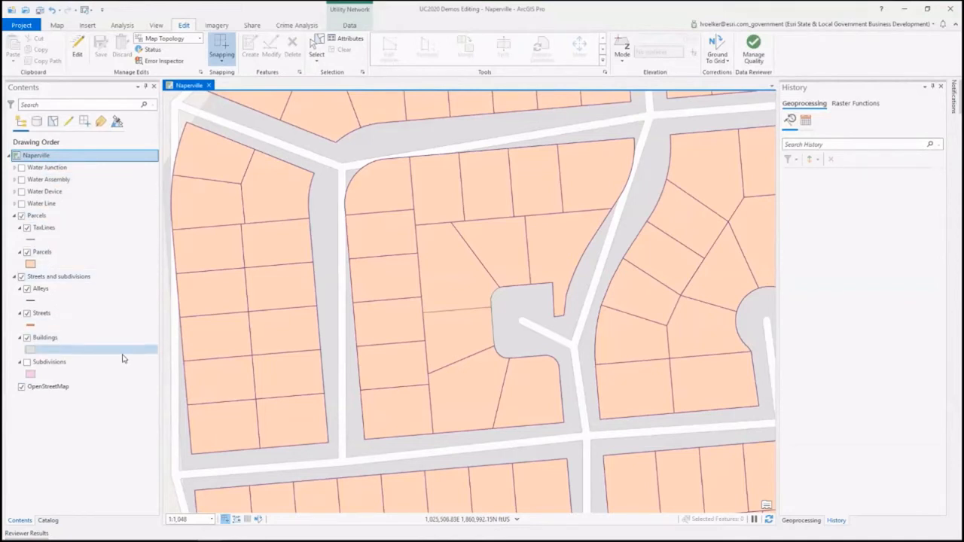
Step: List the map's layers by data source, by selection and by editing
click(37, 126)
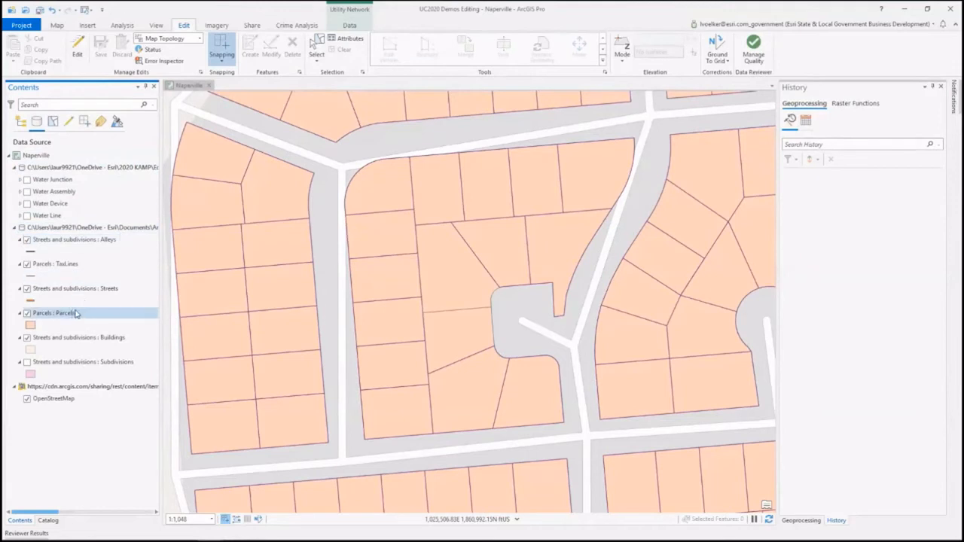
click(53, 123)
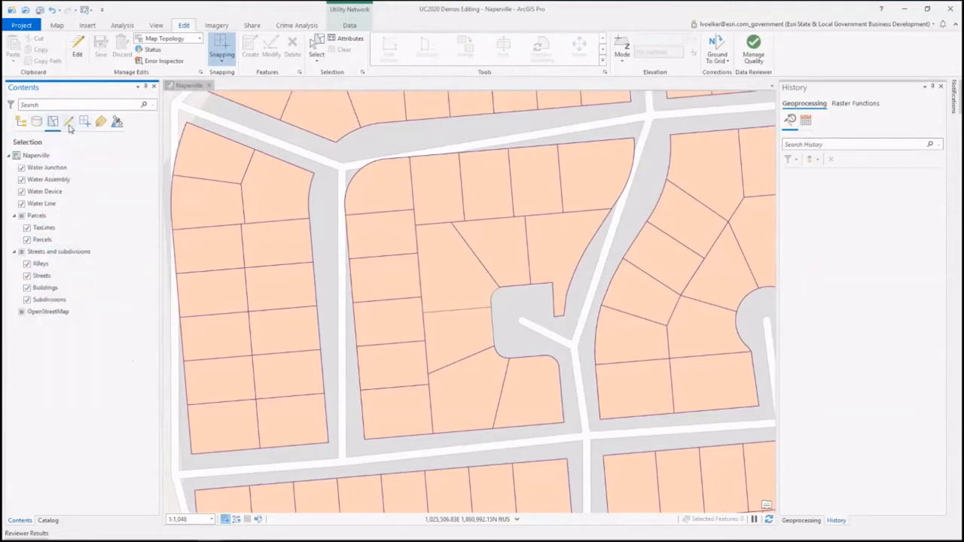
click(69, 125)
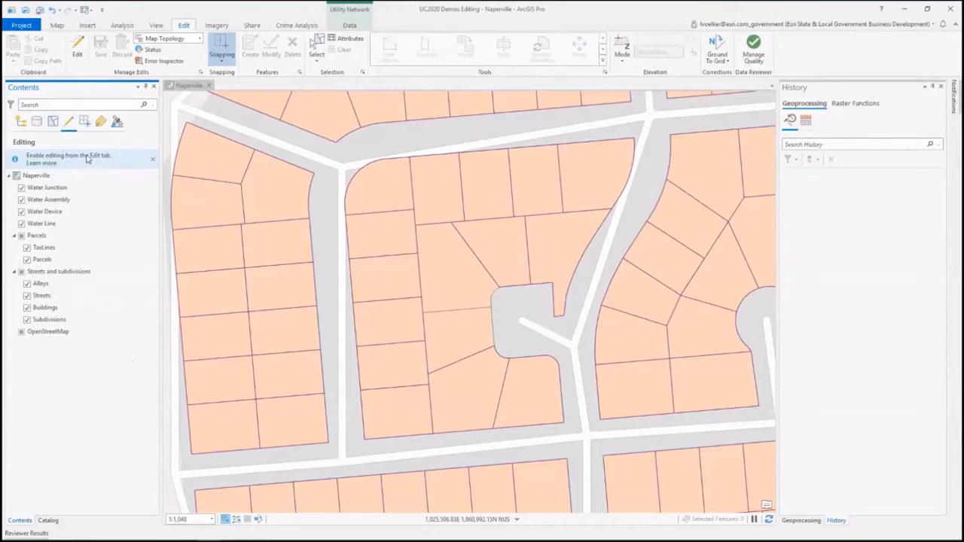
Step: Enable editing, and list the layers by snapping to toggle snapping on the Buildings layer
click(77, 51)
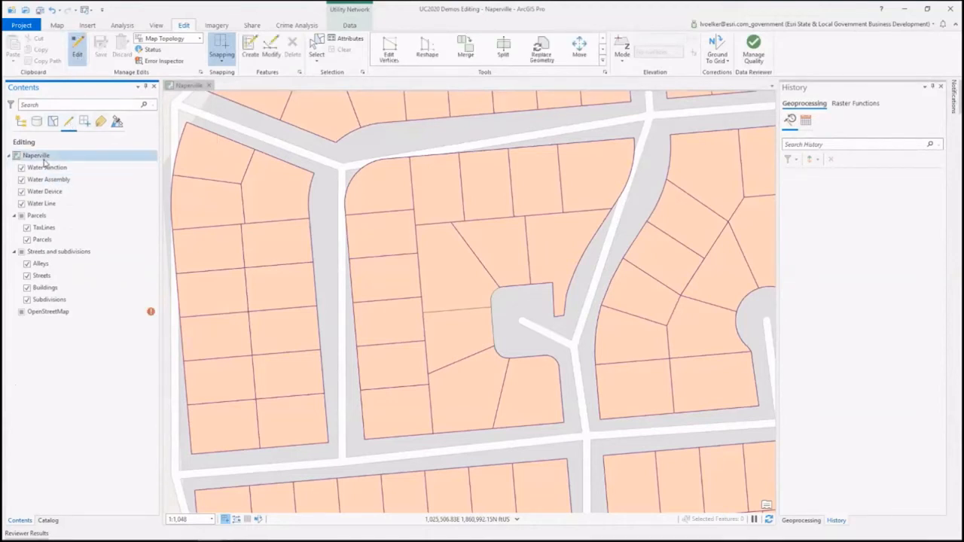
click(86, 121)
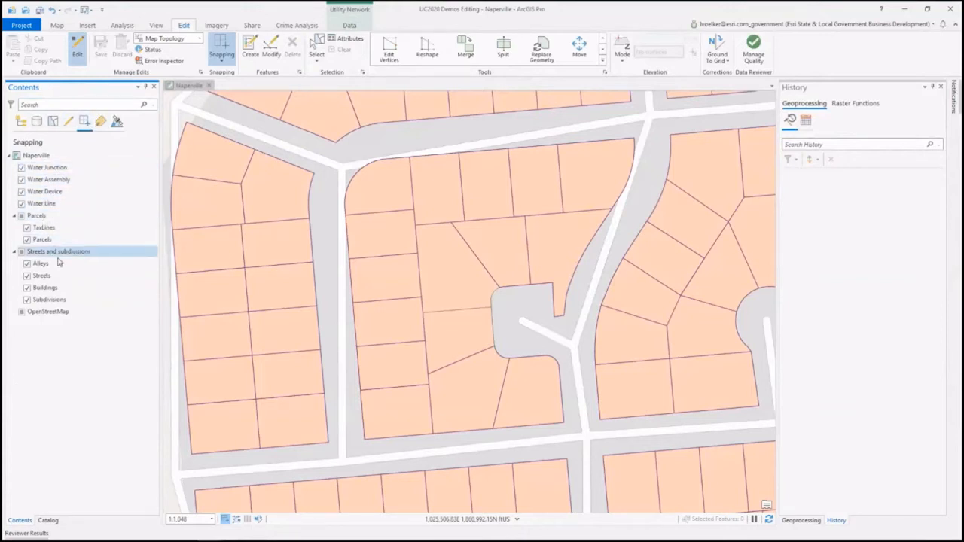
click(26, 289)
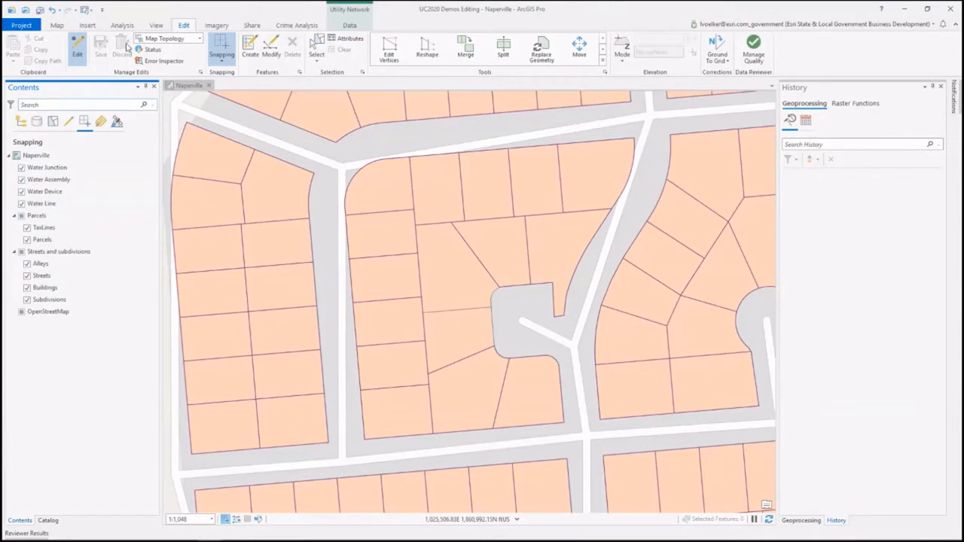
Step: Toggle editing off and on repeatedly, leaving it disabled
click(80, 59)
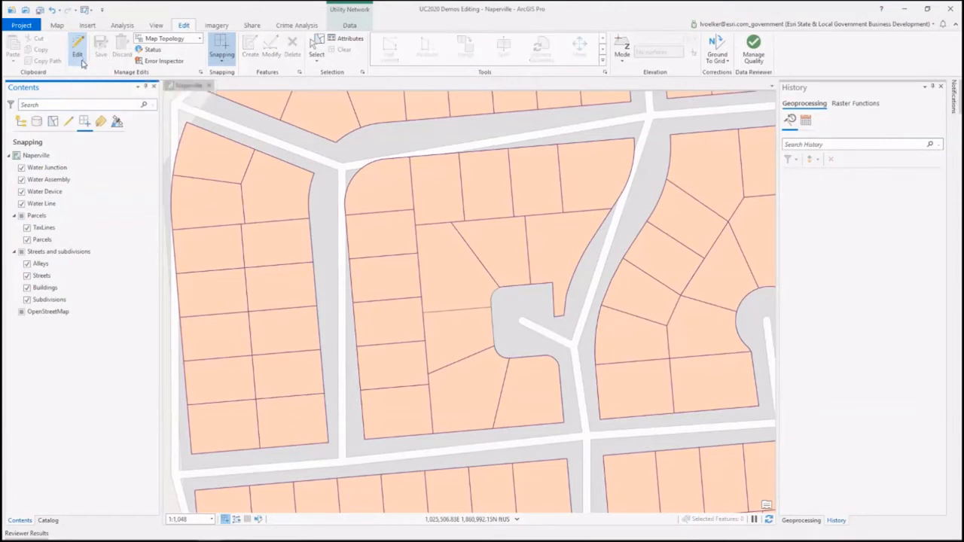
click(83, 63)
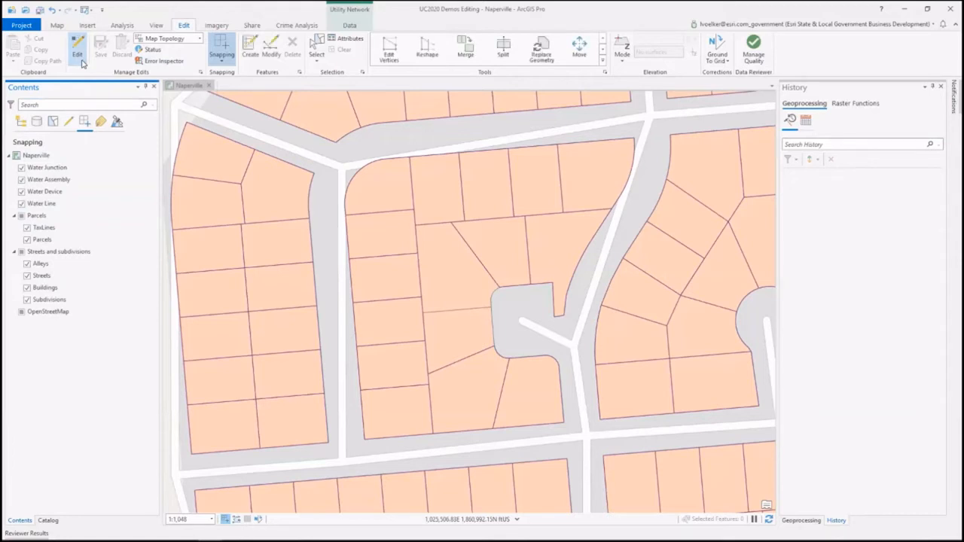
click(82, 63)
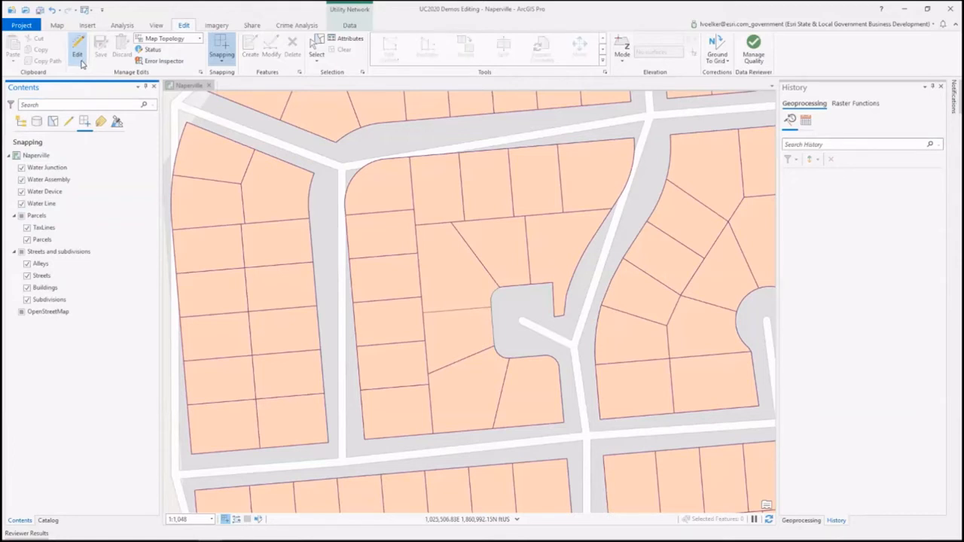
click(82, 63)
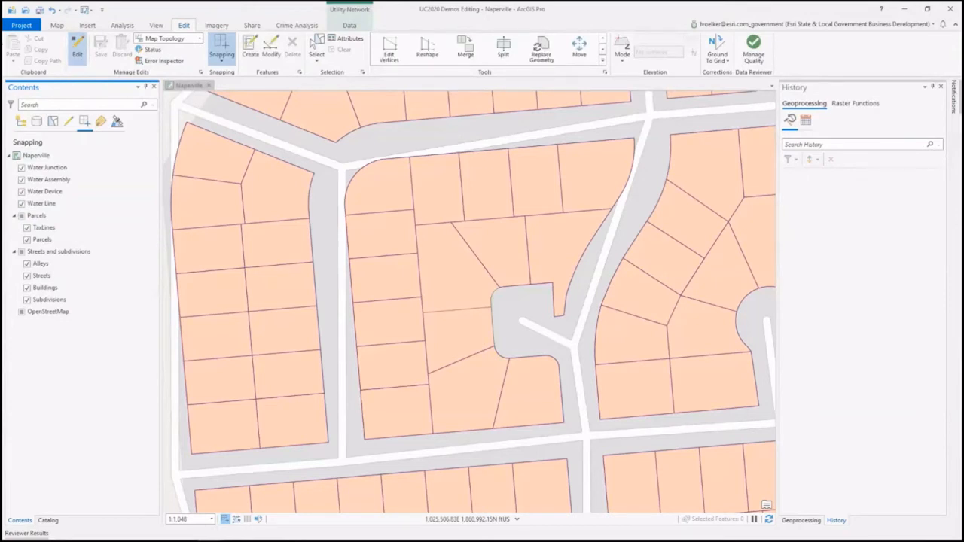
click(78, 54)
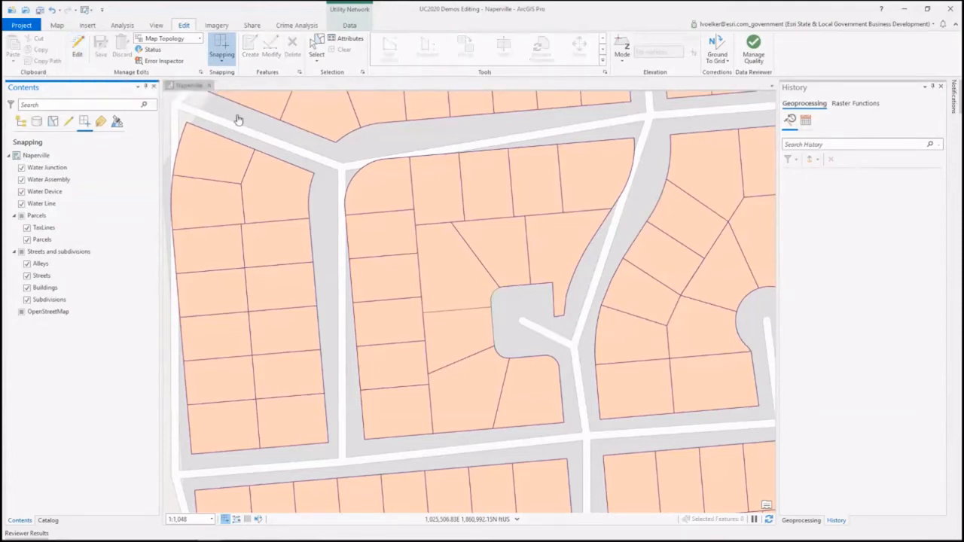
Step: Select the northernmost four parcels in the eastern column of the westernmost block with a selection box
click(314, 49)
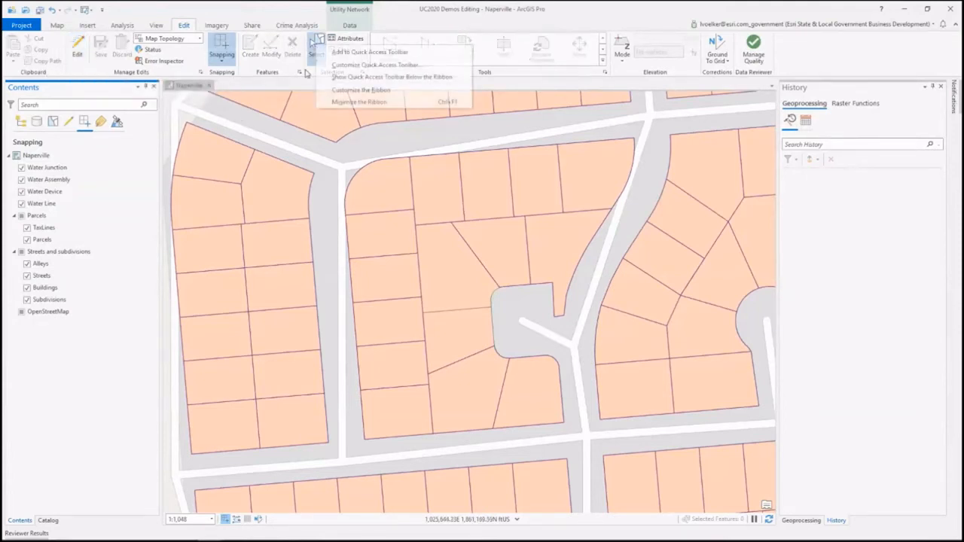
click(324, 39)
drag(280, 197, 303, 316)
click(41, 50)
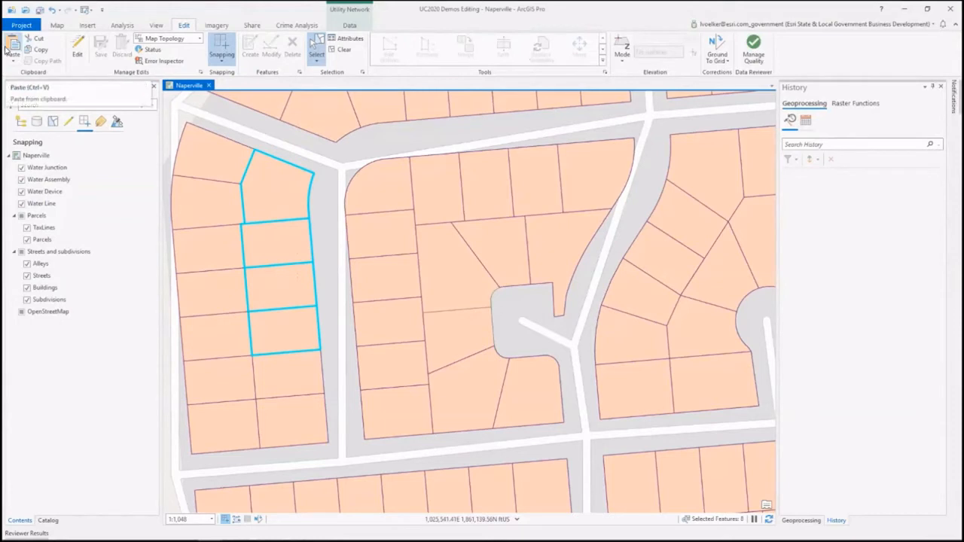
Step: Turn off intersection, midpoint and tangent snapping, and review the snapping tolerance settings without changing them
click(232, 63)
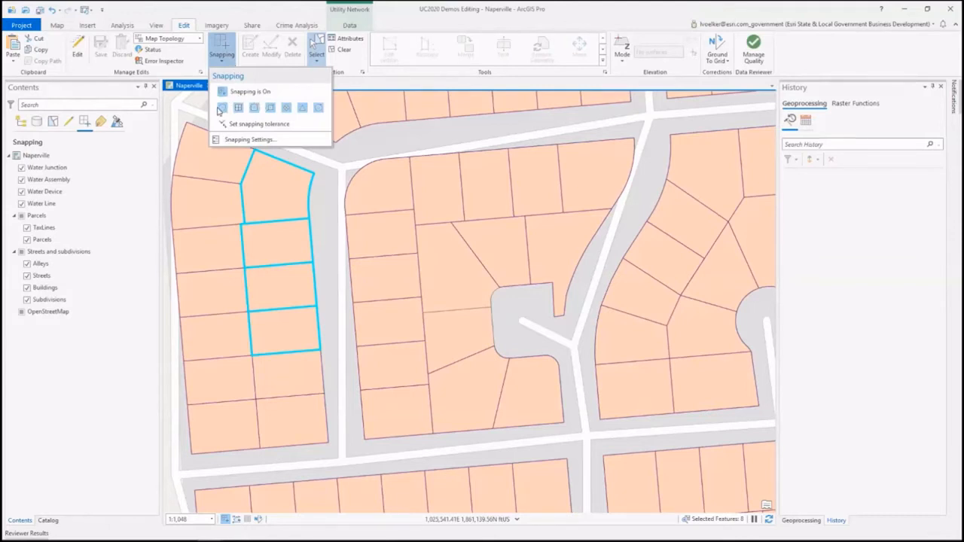
click(318, 107)
click(302, 108)
click(286, 108)
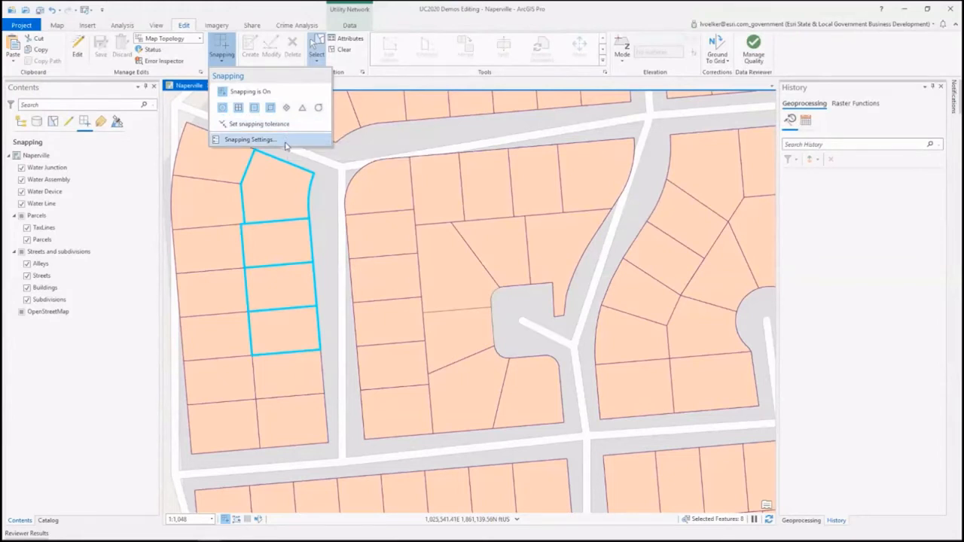
click(285, 146)
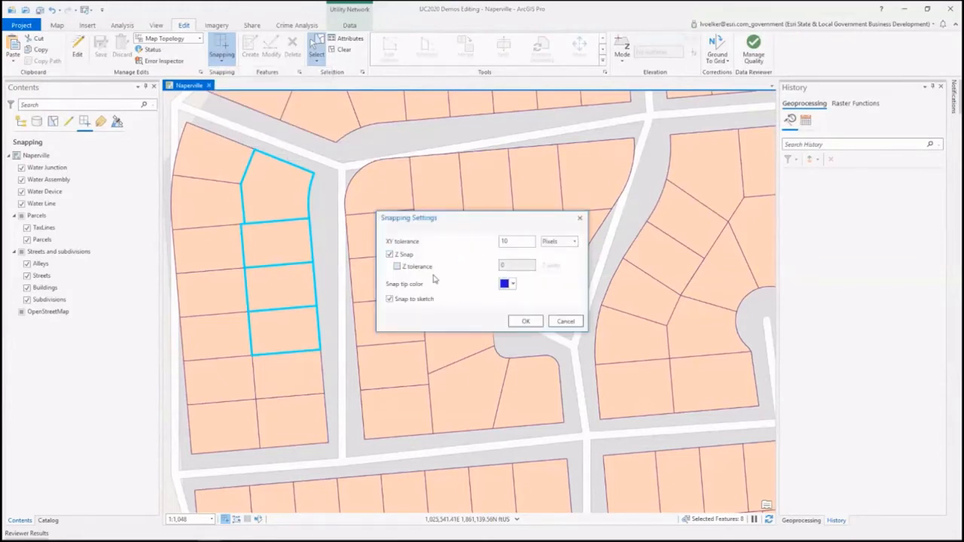
click(566, 321)
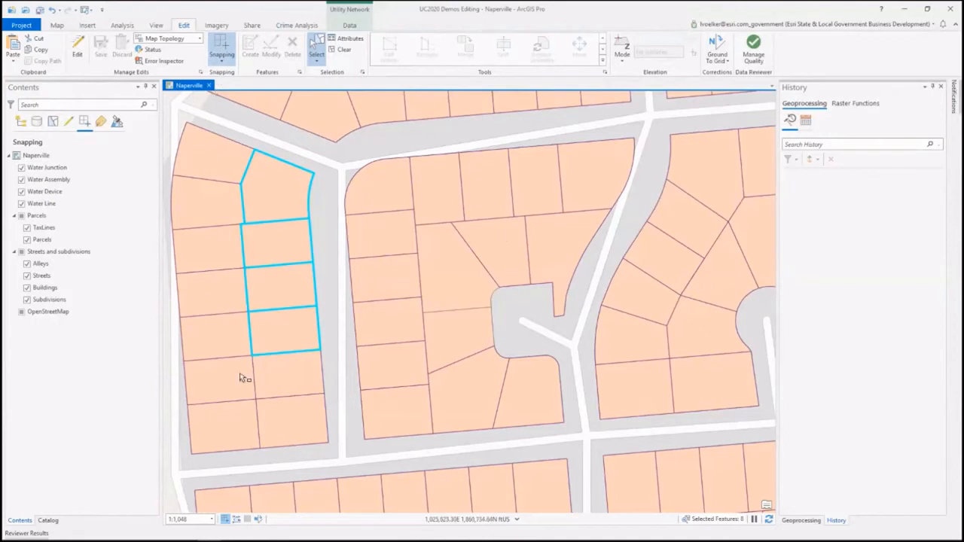
mouse_move(225, 522)
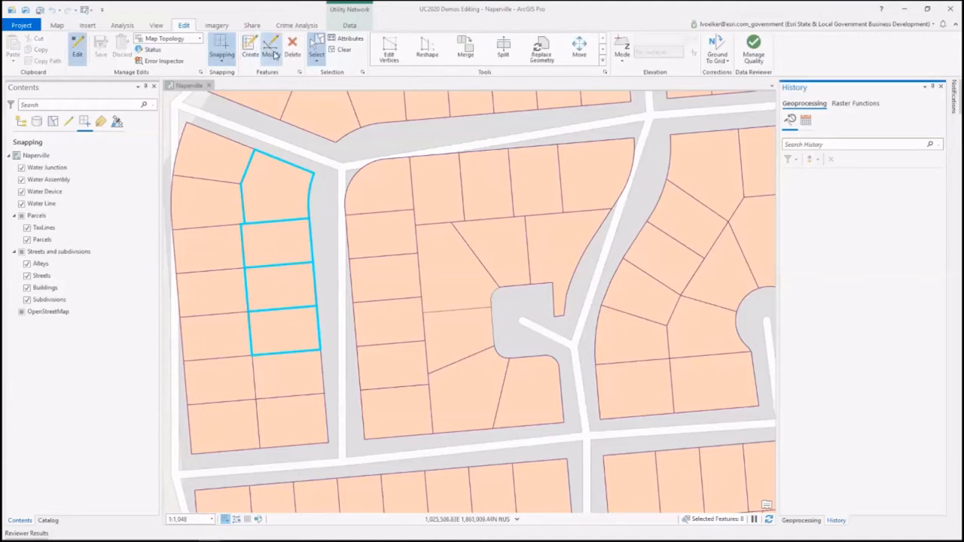
Step: Open the Modify Features tools and switch their display to small icons, to a list and back to large icons
click(272, 53)
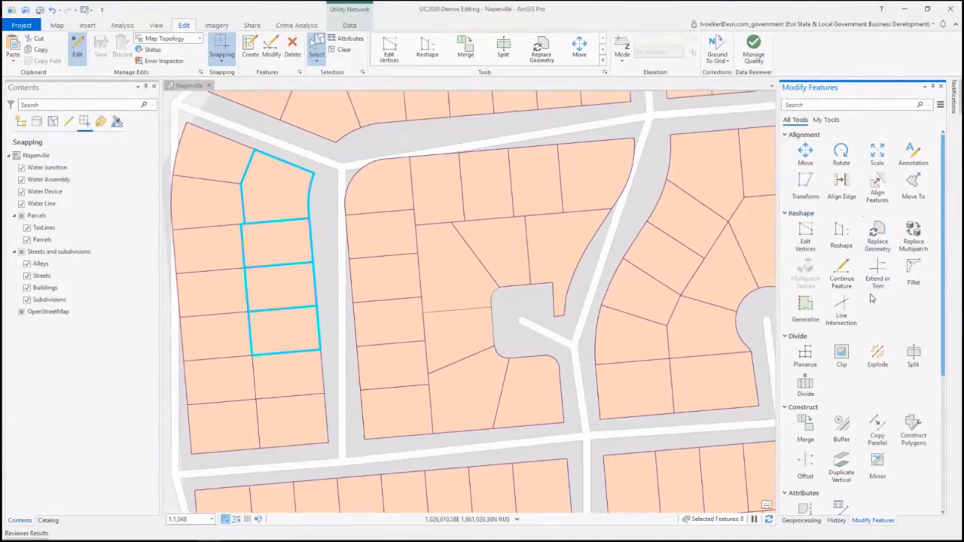
click(939, 105)
click(908, 128)
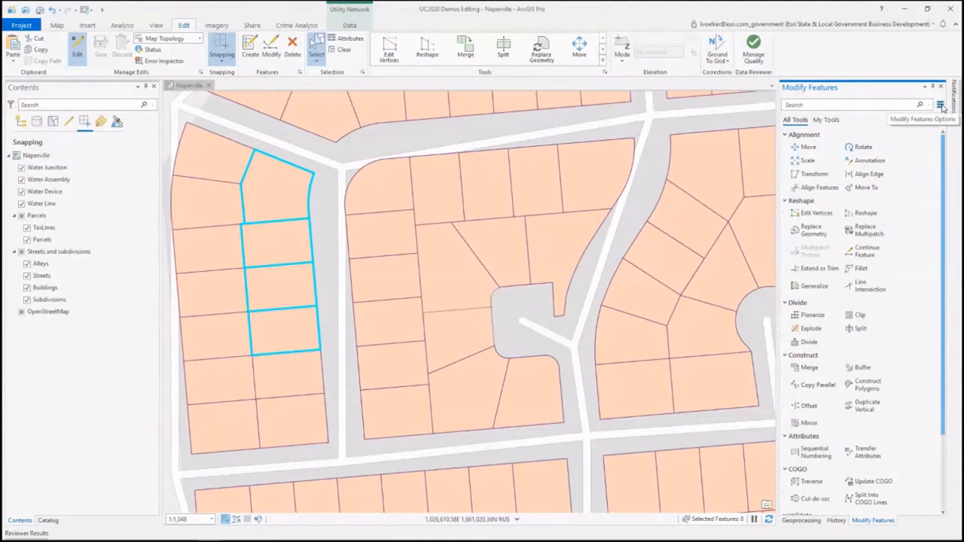
click(940, 104)
click(925, 142)
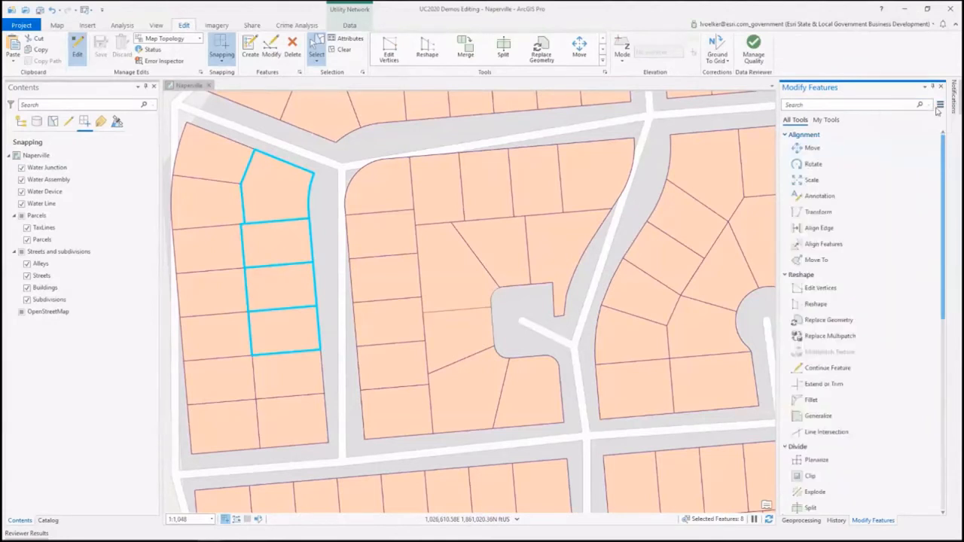
click(939, 105)
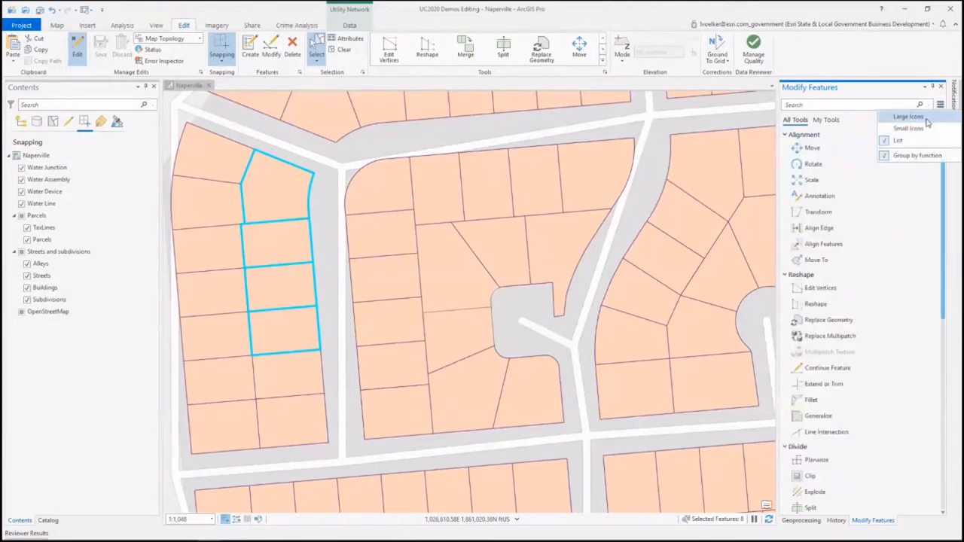
click(927, 119)
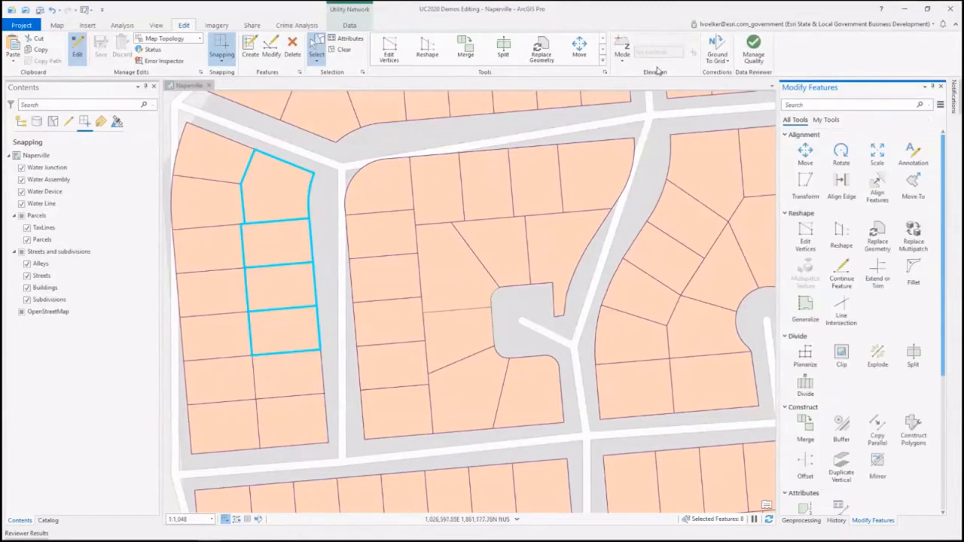
Step: Look through the full editing tool gallery, and show the My Tools set of Modify Features
click(603, 64)
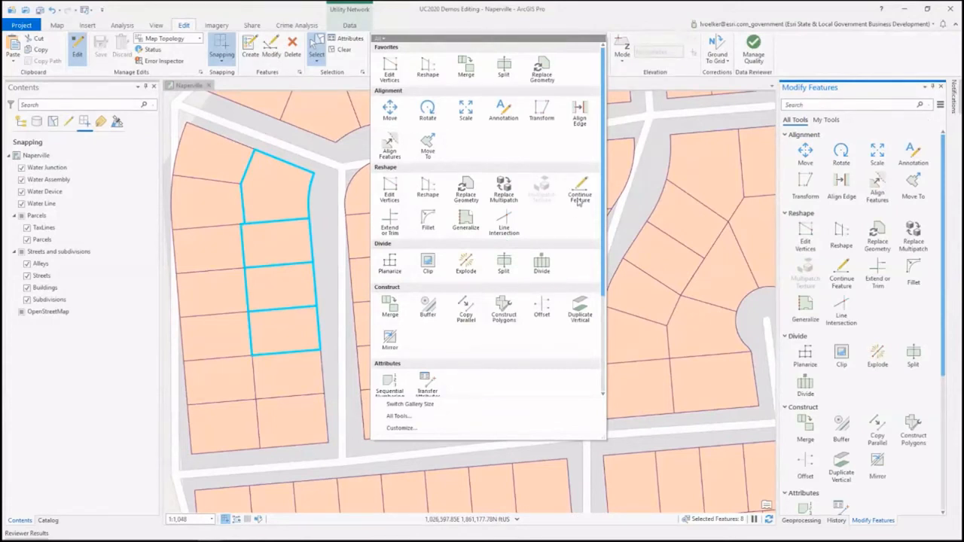
click(594, 21)
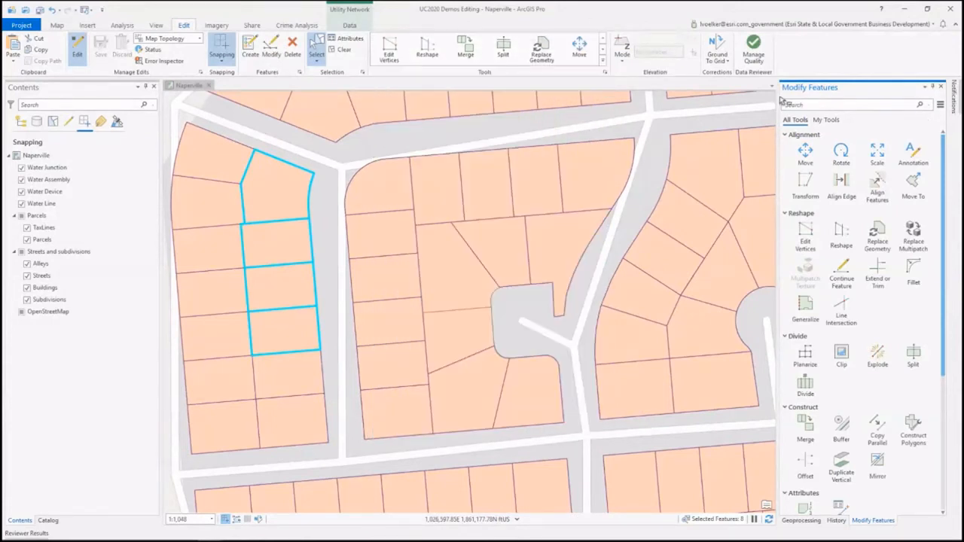
click(826, 120)
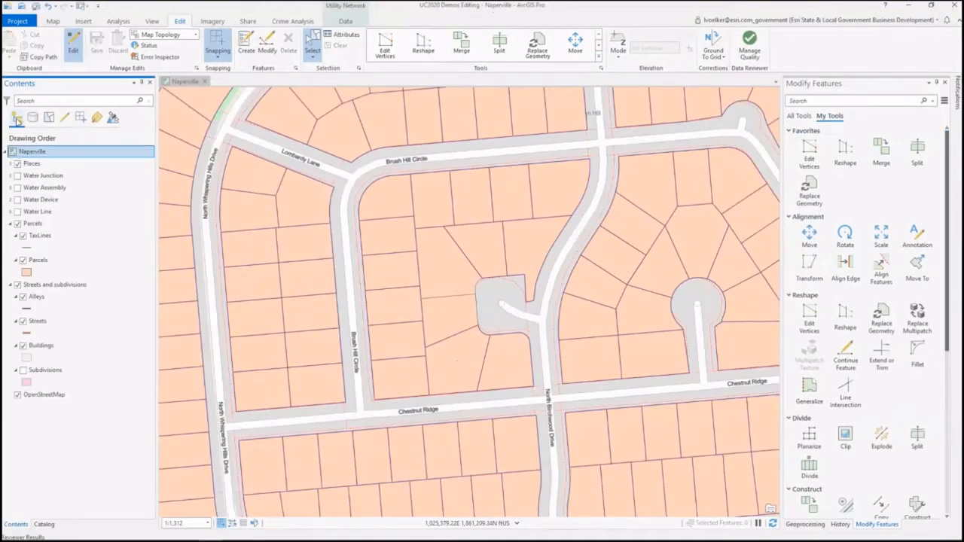
Step: Make the Subdivisions layer visible and hide the Parcels group on the Naperville map
click(21, 371)
click(21, 372)
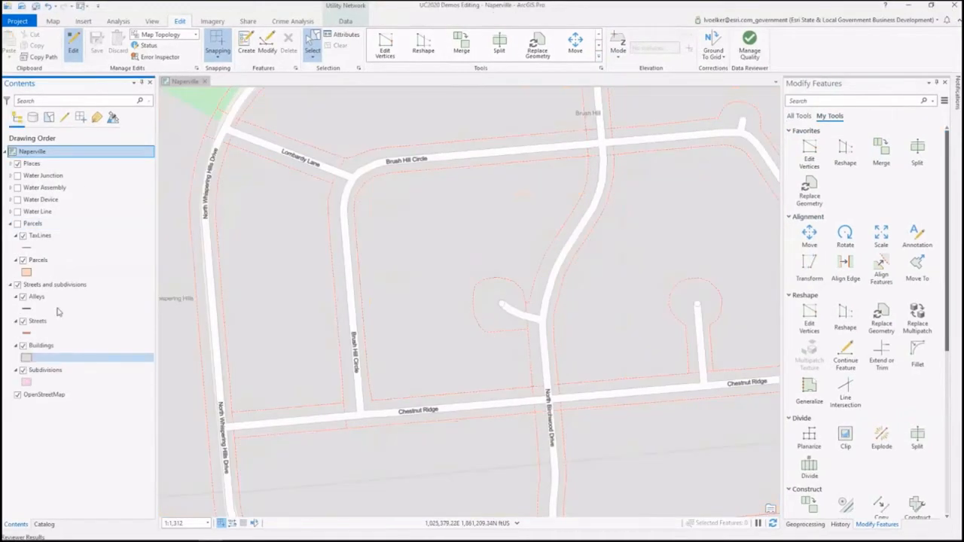
click(183, 83)
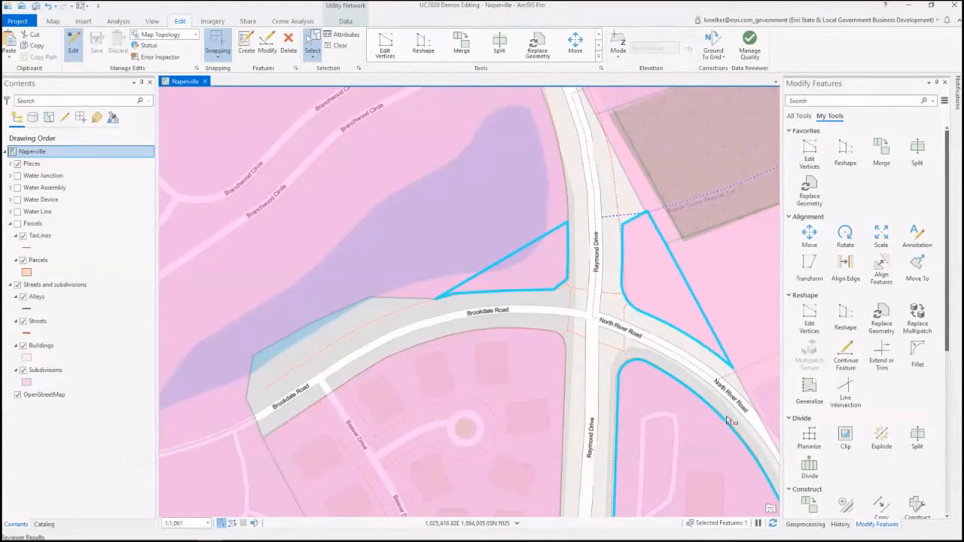
Step: Explode the selected multipart Ogden-River subdivision into individual features without keeping the original
click(886, 443)
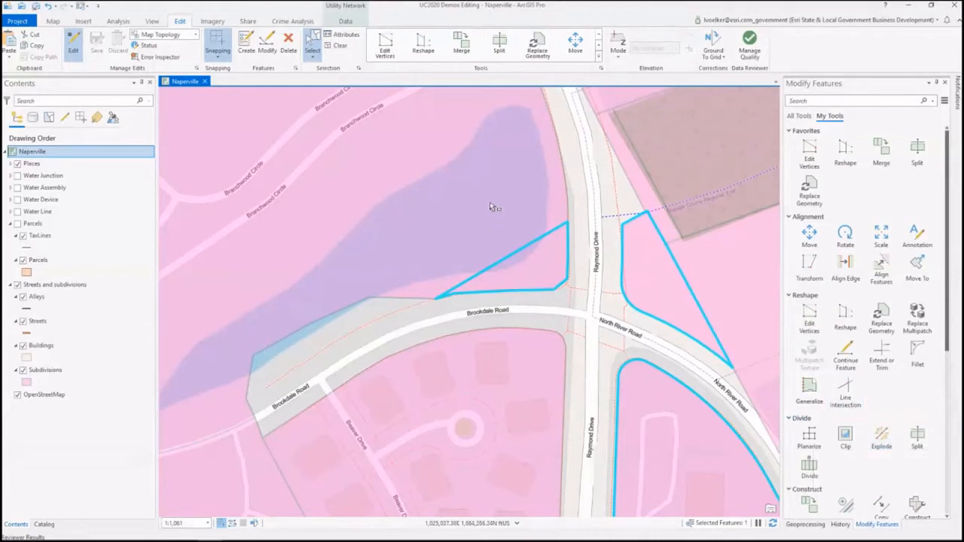
click(888, 447)
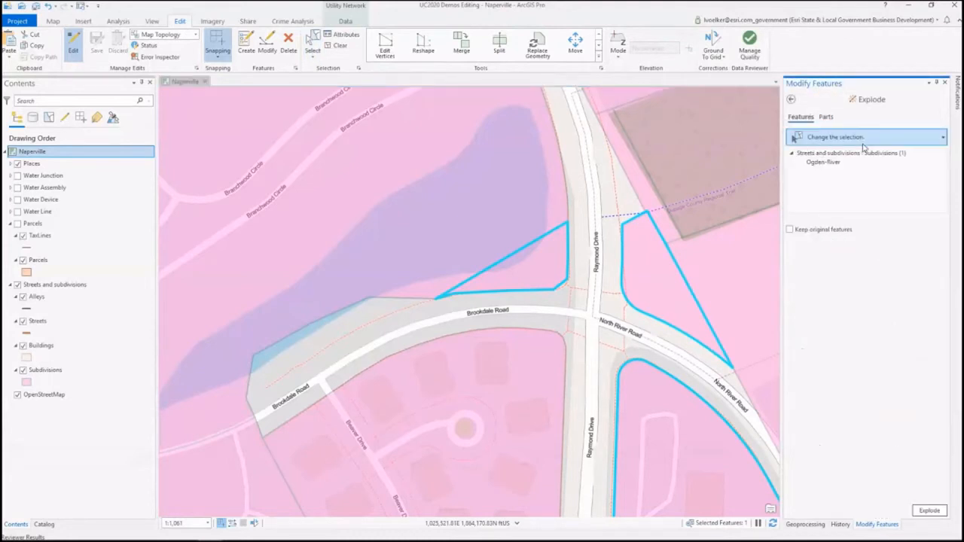
click(929, 510)
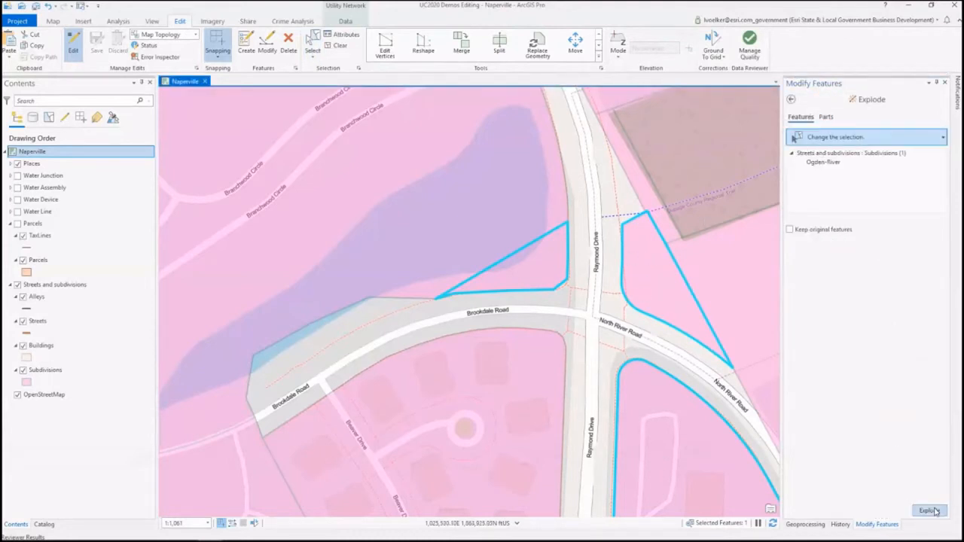
click(791, 100)
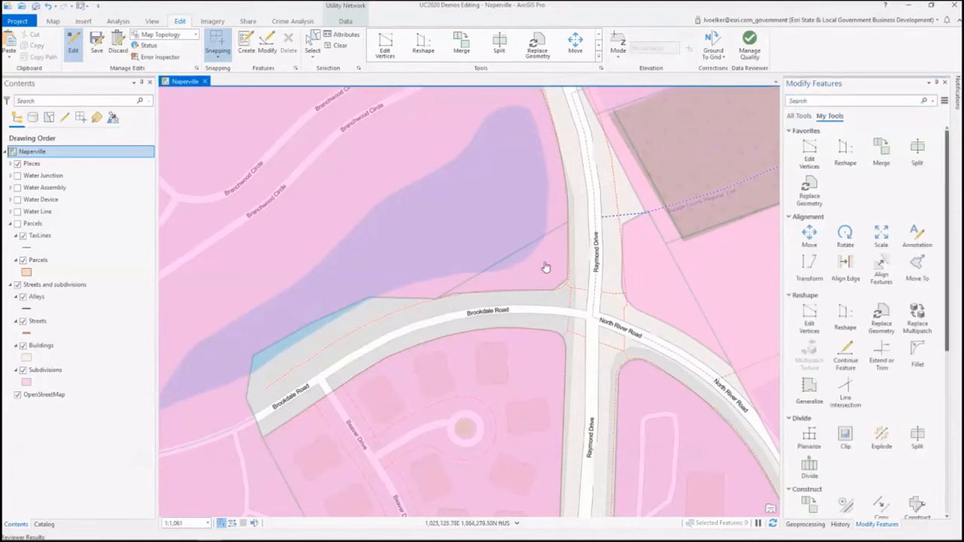
Step: Merge the triangular Ogden-River piece northwest of the Raymond Drive intersection into the adjoining Arbors of Brookdale subdivision, preserving the Arbors of Brookdale attributes
click(313, 44)
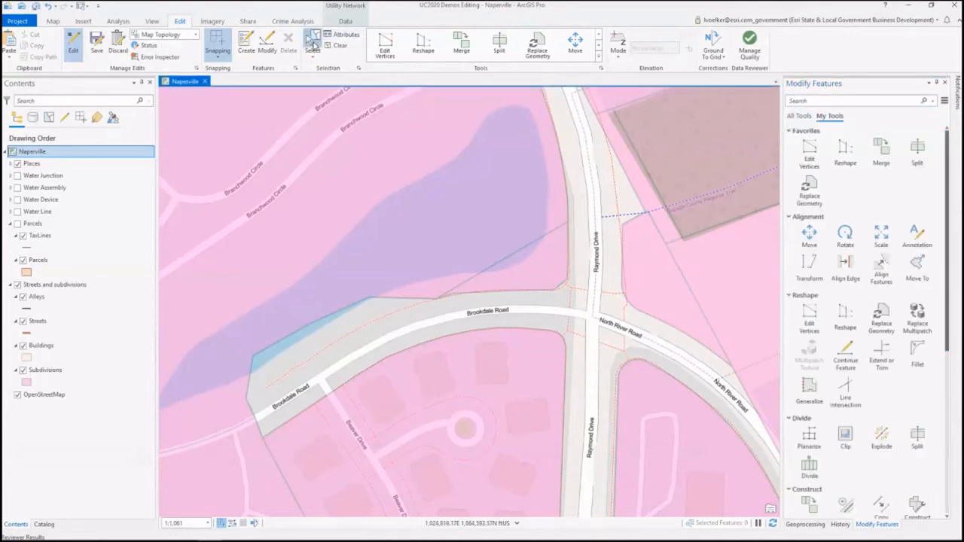
click(551, 267)
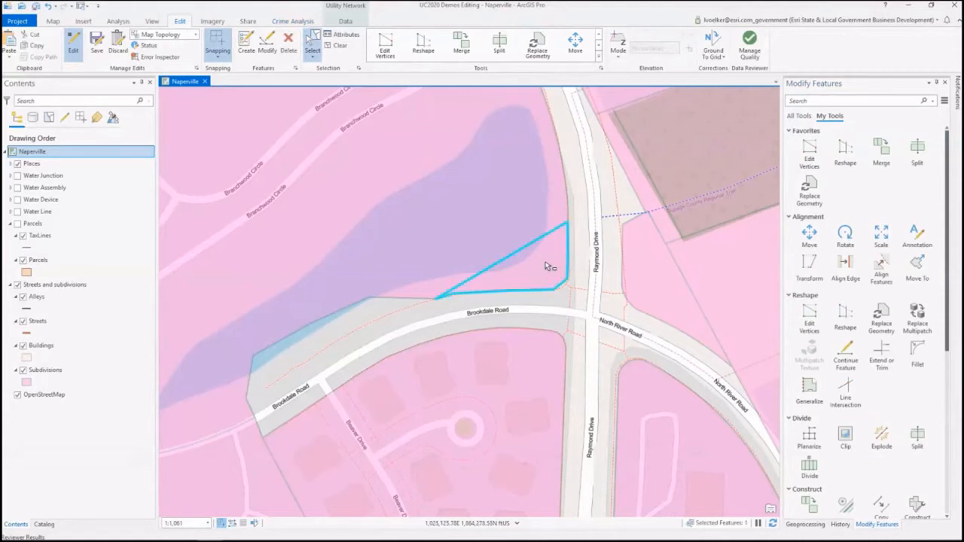
shift+click(485, 198)
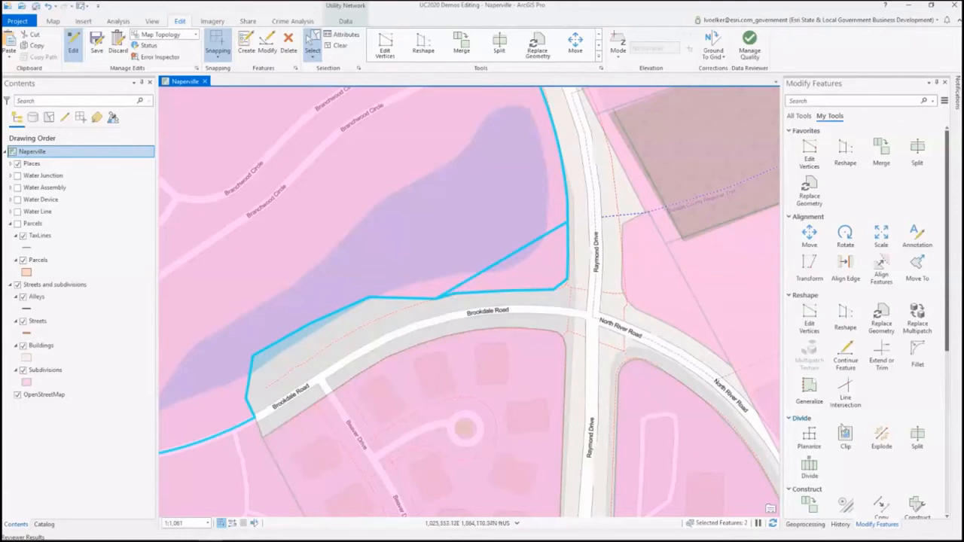
scroll(872, 477, down, 1)
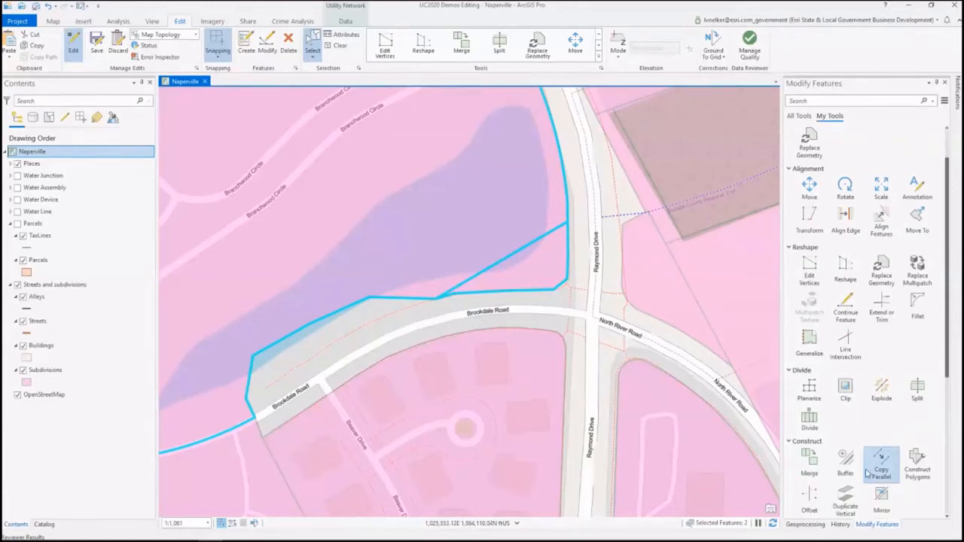
click(813, 464)
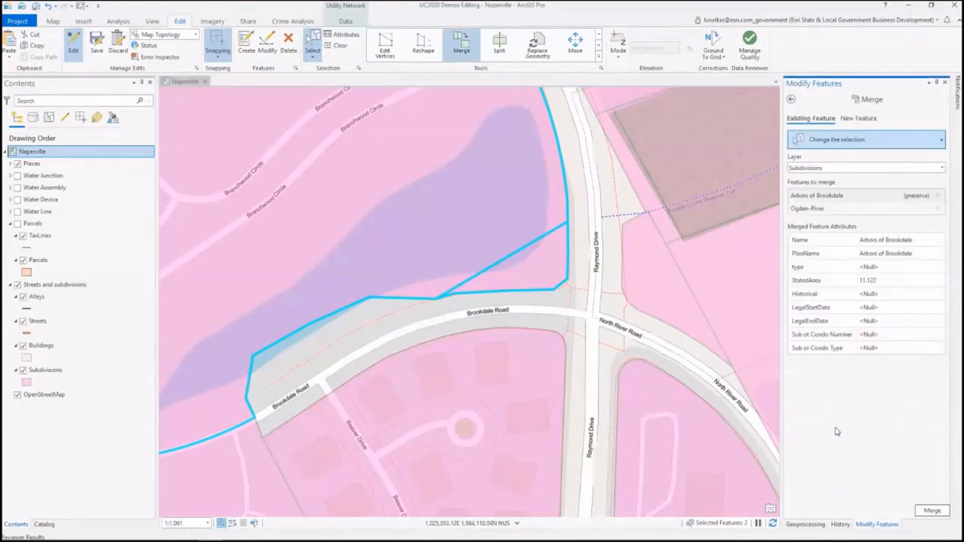
click(874, 198)
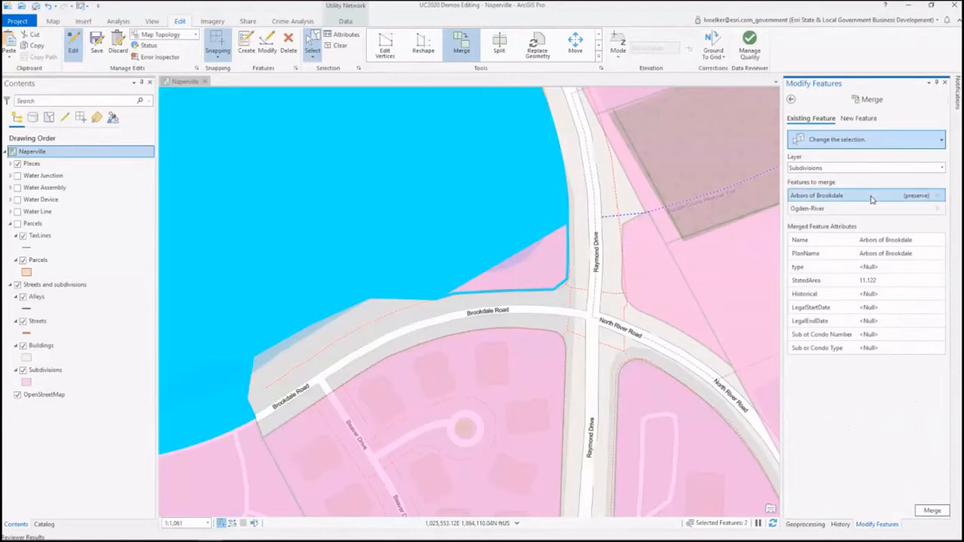
click(872, 208)
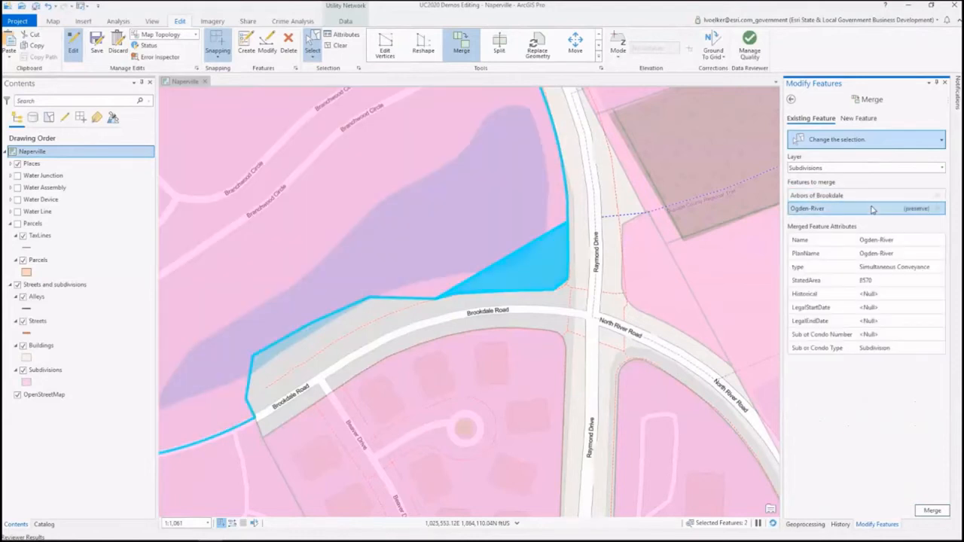
click(866, 195)
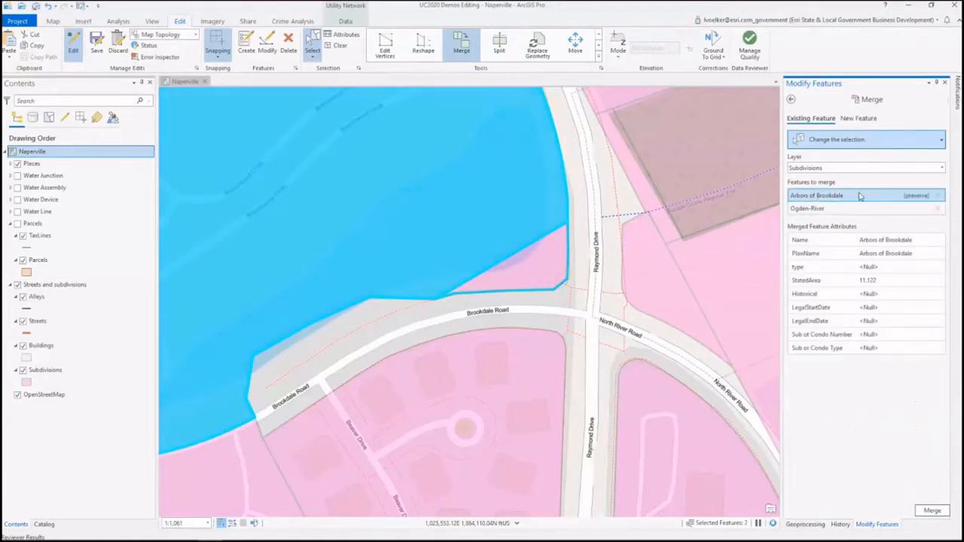
click(932, 511)
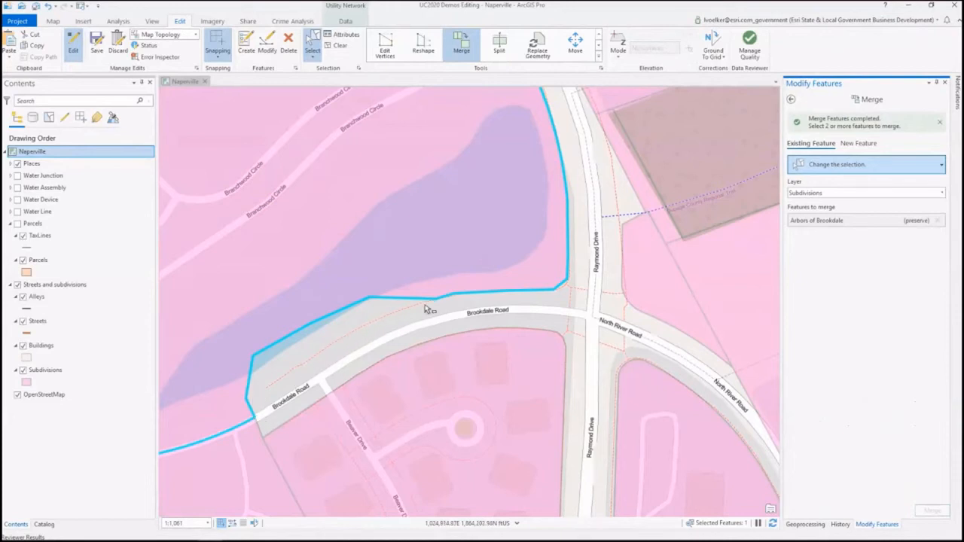
click(790, 101)
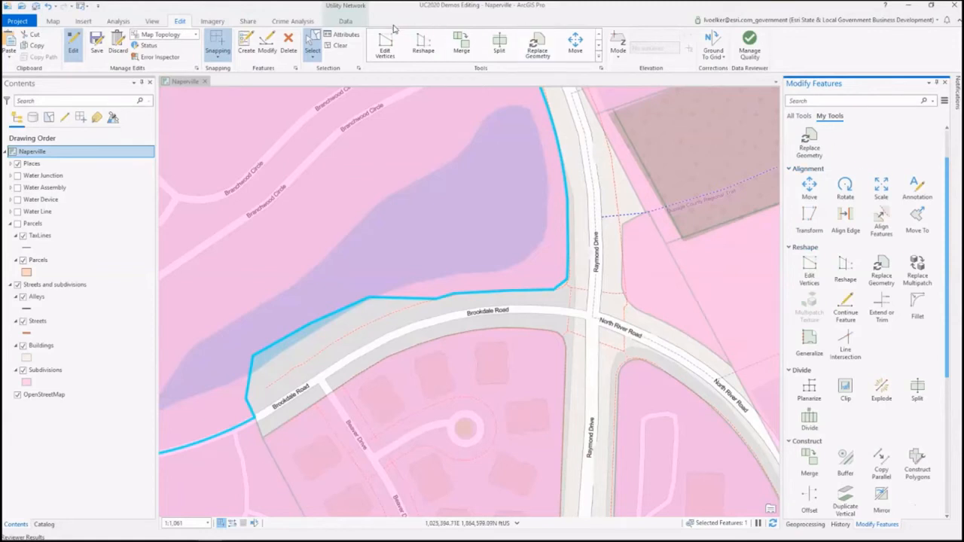
Step: Reshape the selected Arbors of Brookdale boundary to follow the footpath along the north side of Brookdale Road
click(428, 47)
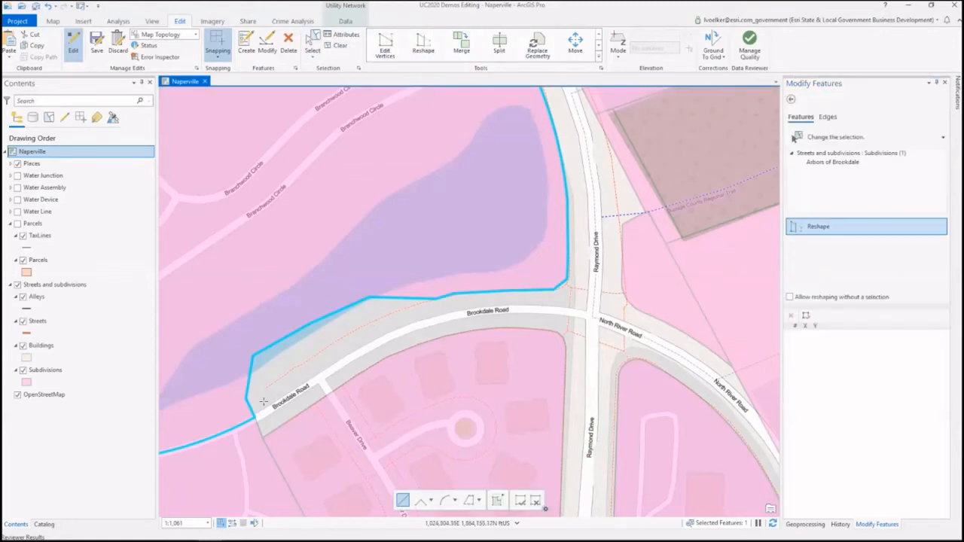
click(254, 416)
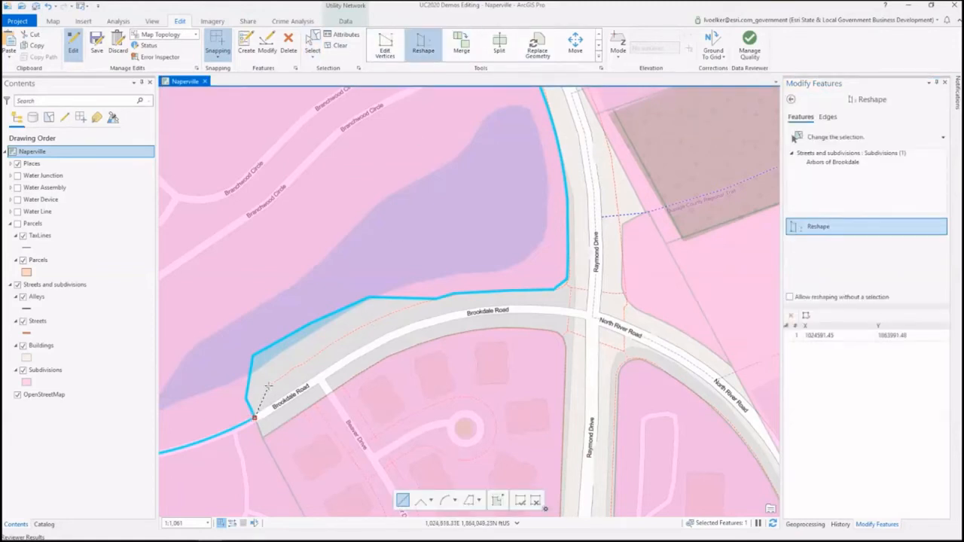
click(266, 387)
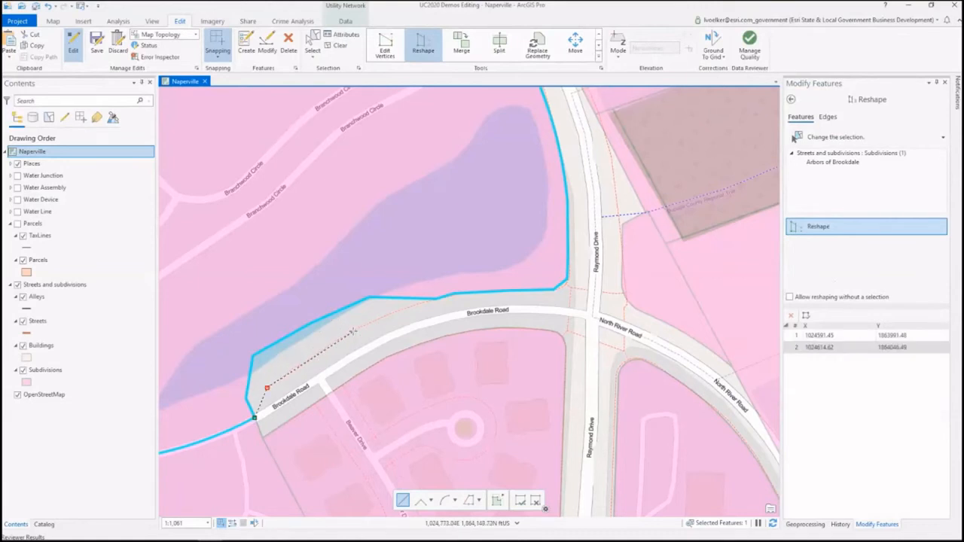
click(351, 331)
click(407, 308)
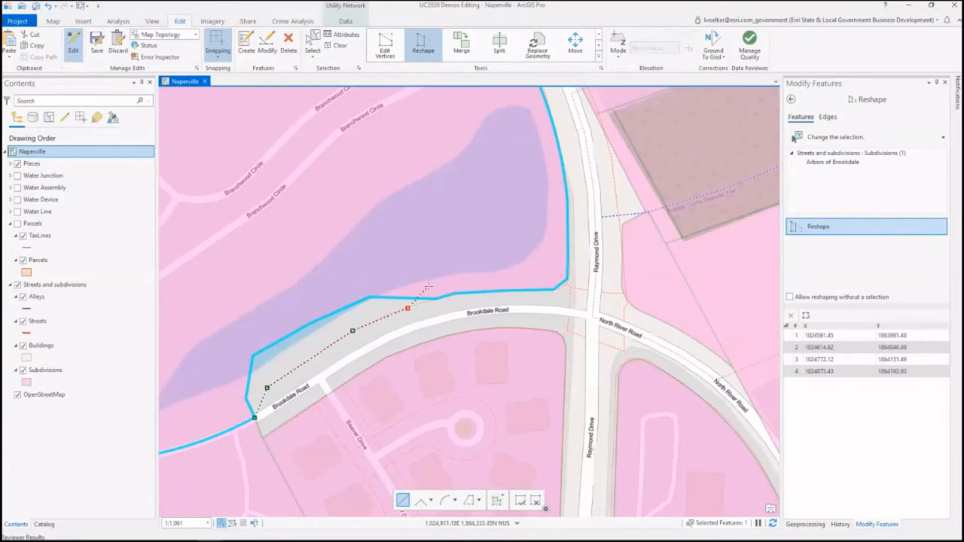
double_click(430, 299)
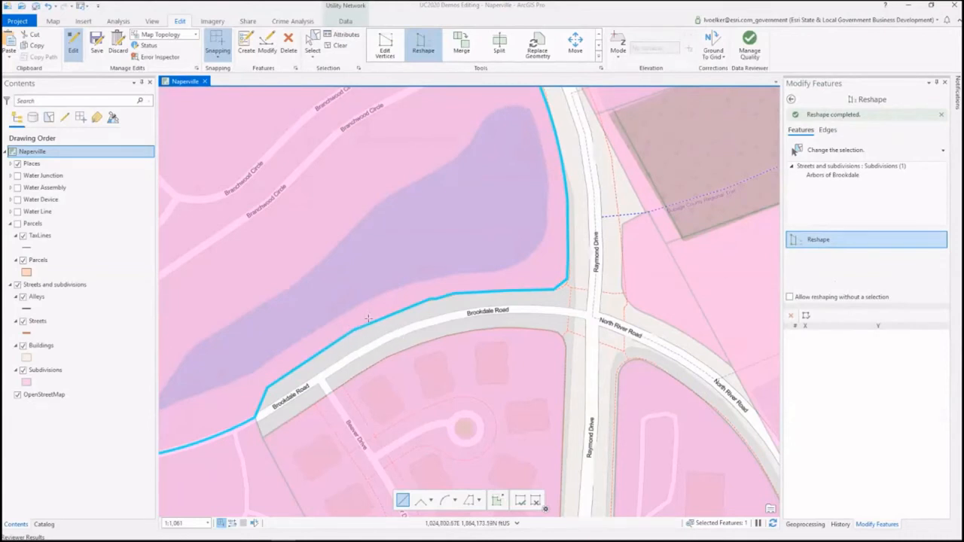
click(180, 83)
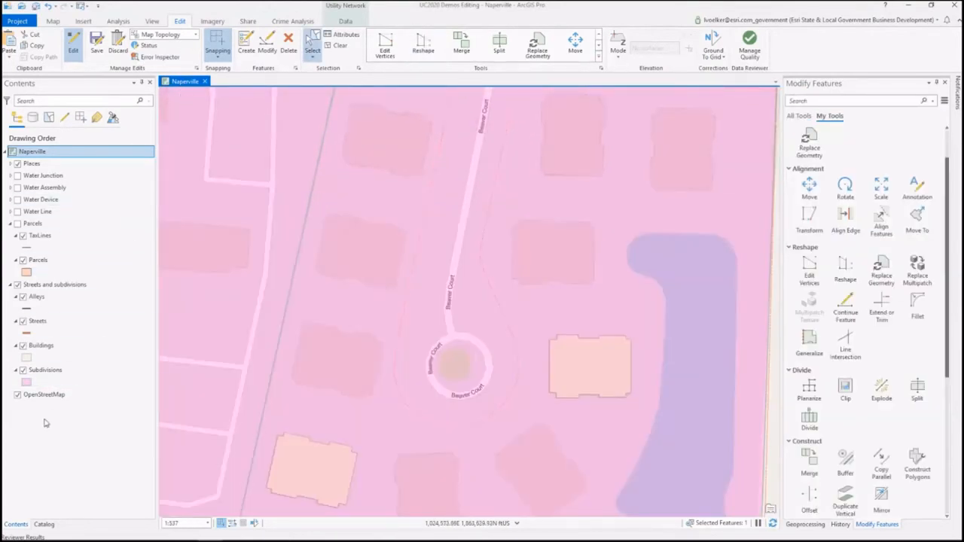
Step: Hide the Subdivisions layer and mirror the building southwest of the Beaver Court circle onto the footprint north of it with the One Click method
click(22, 370)
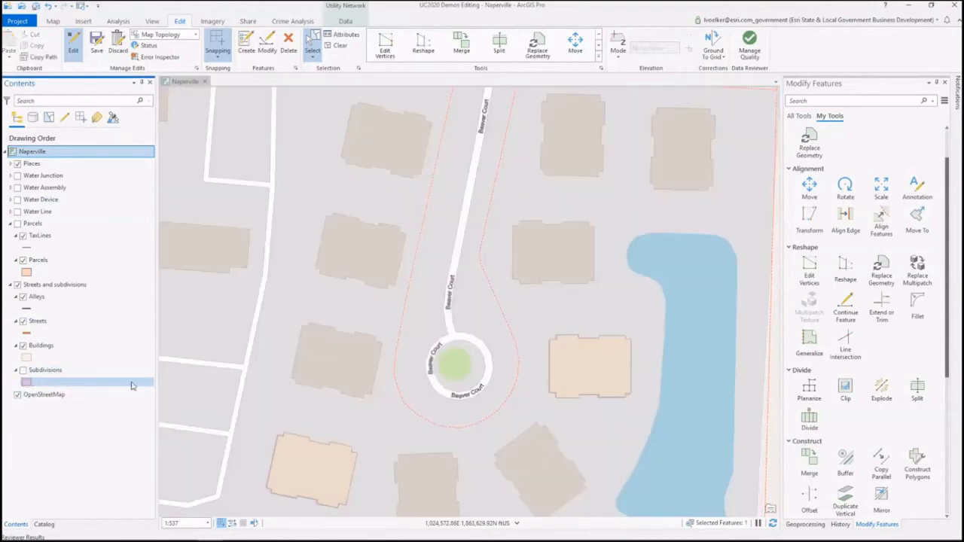
scroll(891, 506, down, 1)
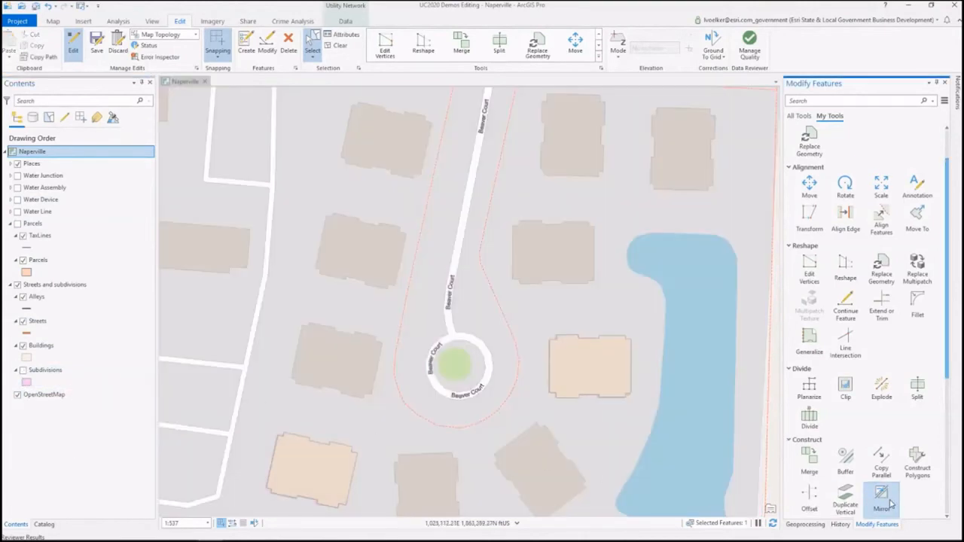
click(882, 500)
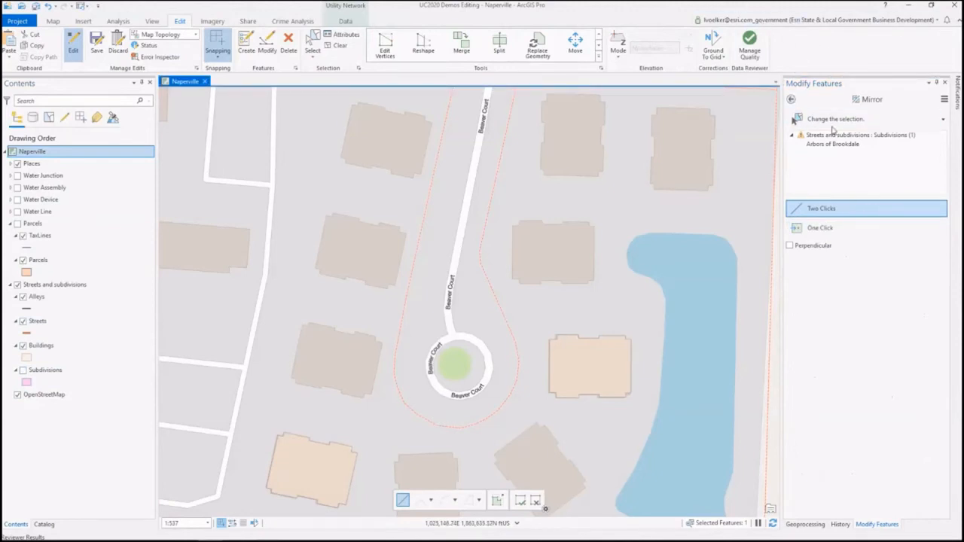
click(842, 122)
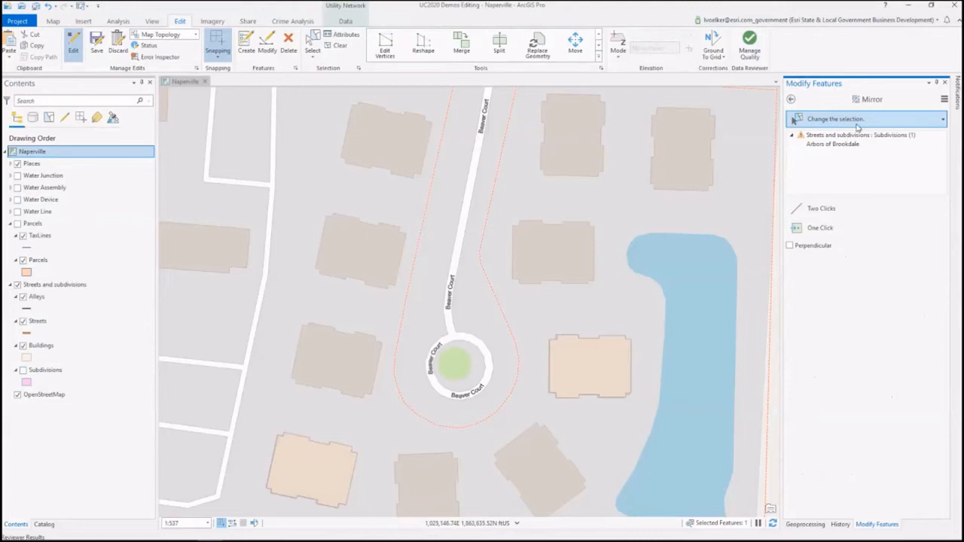
click(338, 466)
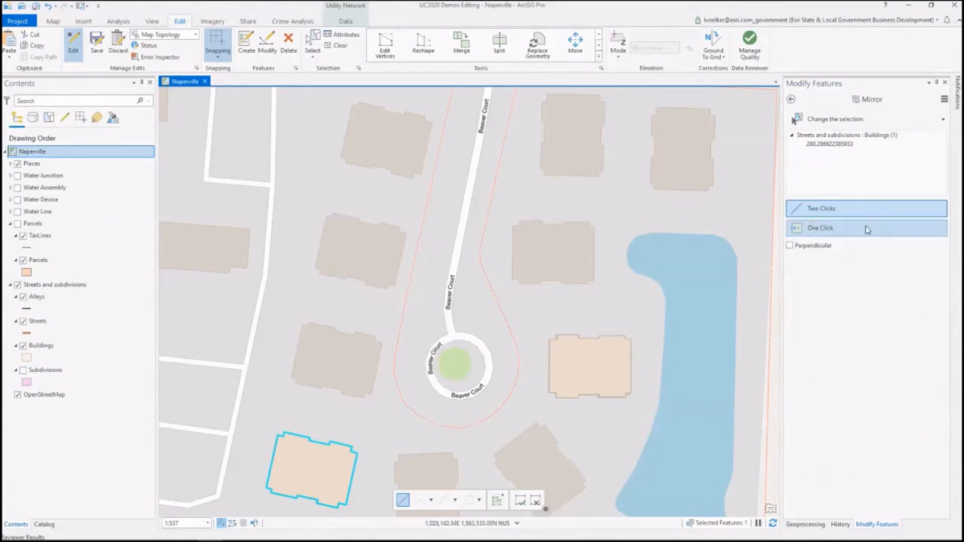
click(887, 231)
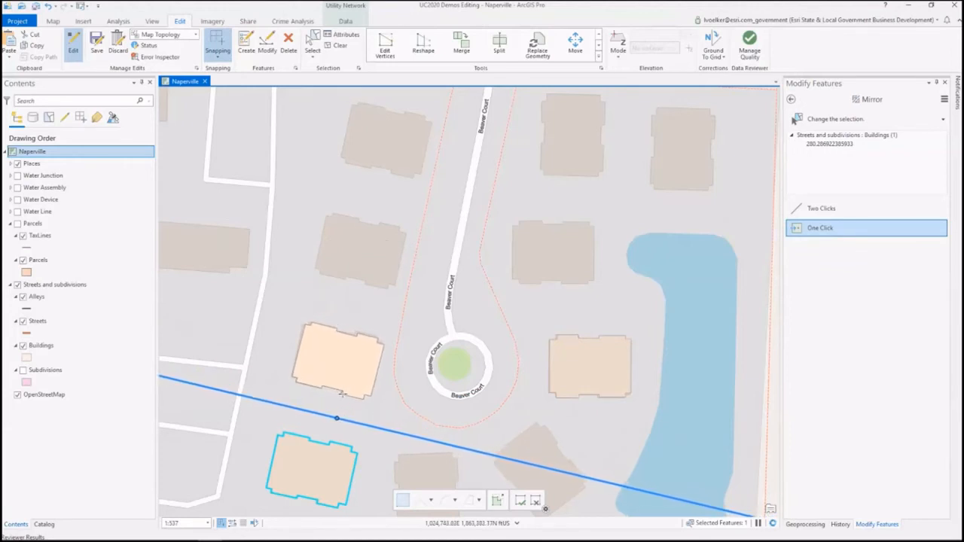
click(341, 395)
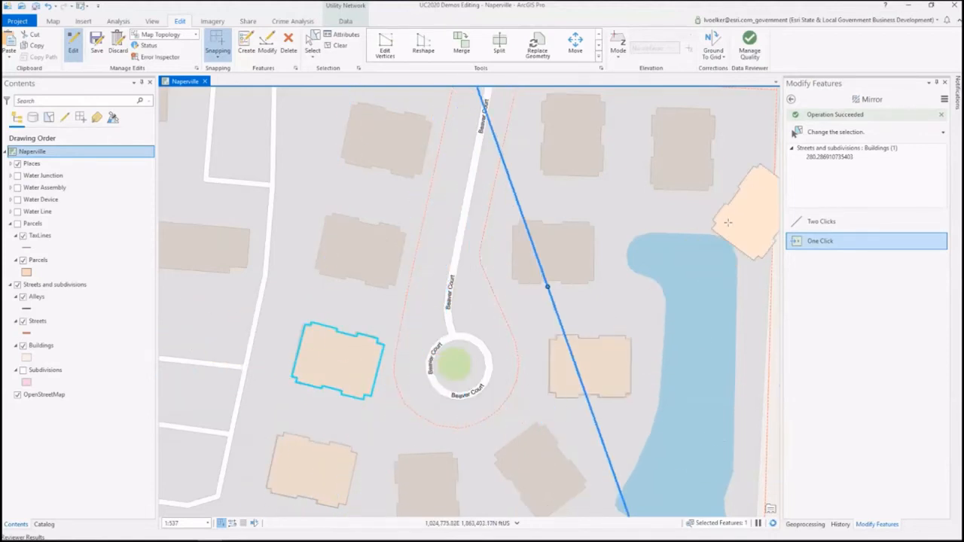
Step: Try mirroring the new building west of the Beaver Court circle about a line through itself with the Two Clicks method, and undo it
click(800, 224)
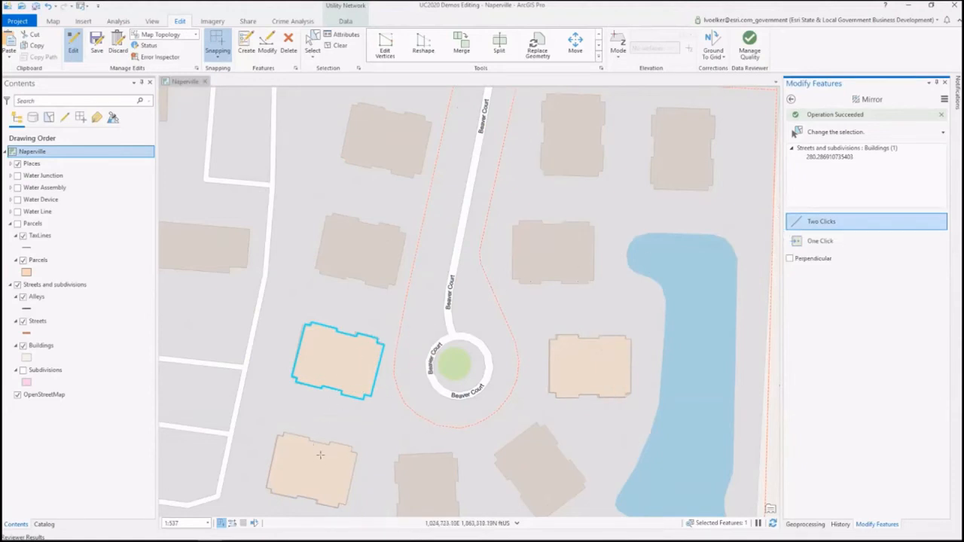
click(335, 361)
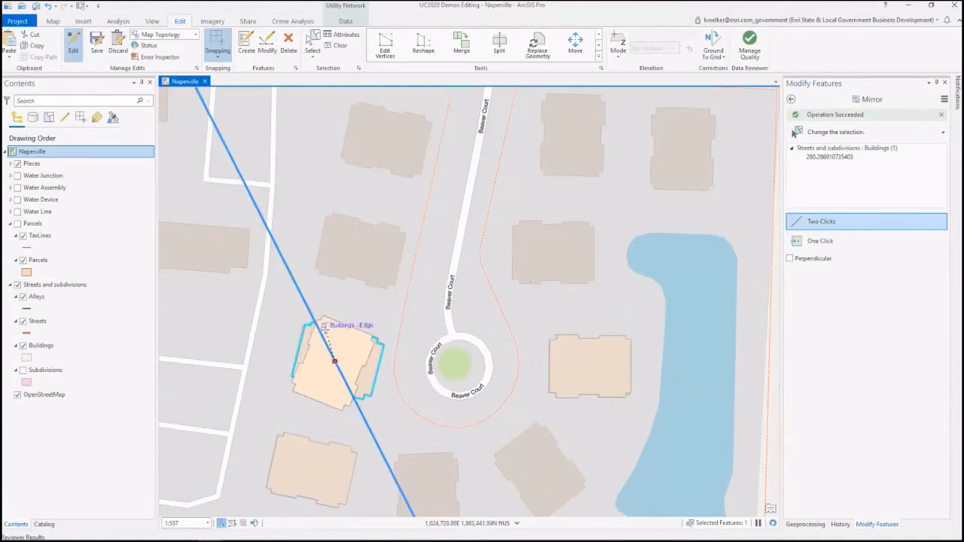
click(323, 336)
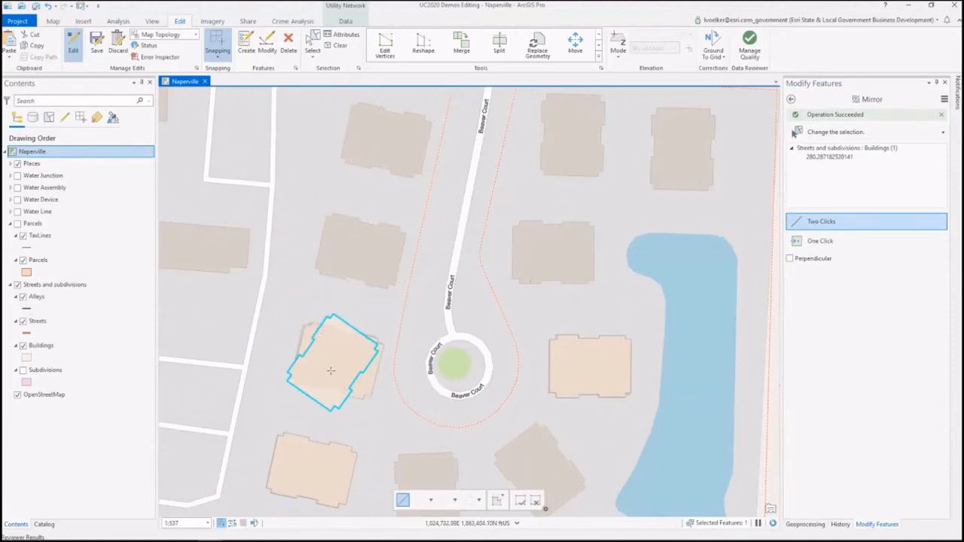
key(ctrl+z)
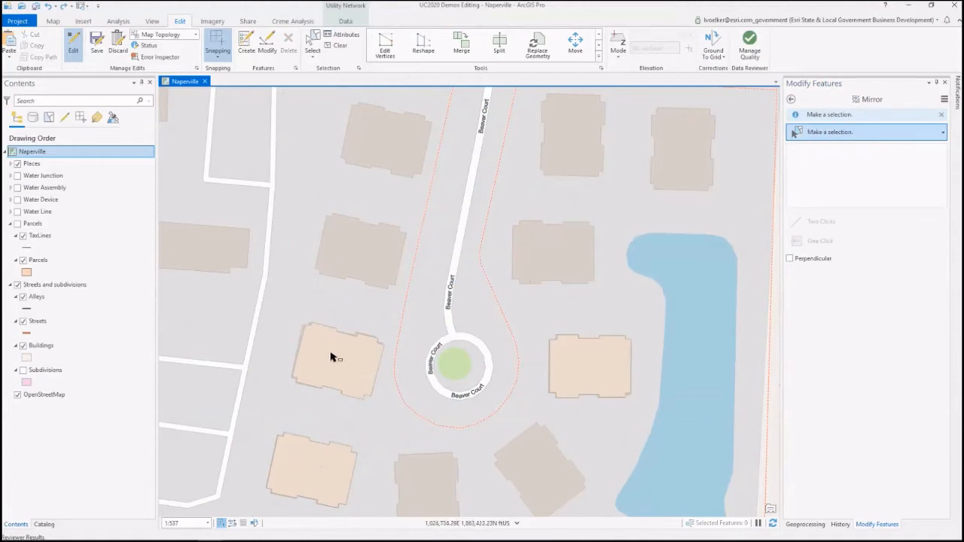
Step: Mirror the building east of the Beaver Court circle northward across a roughly east-west line using the Two Clicks method
click(615, 363)
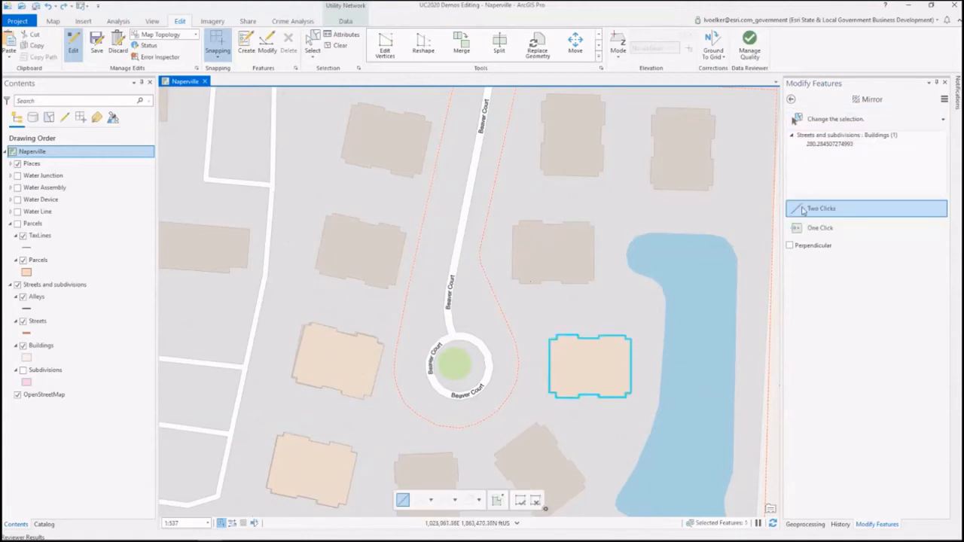
click(828, 214)
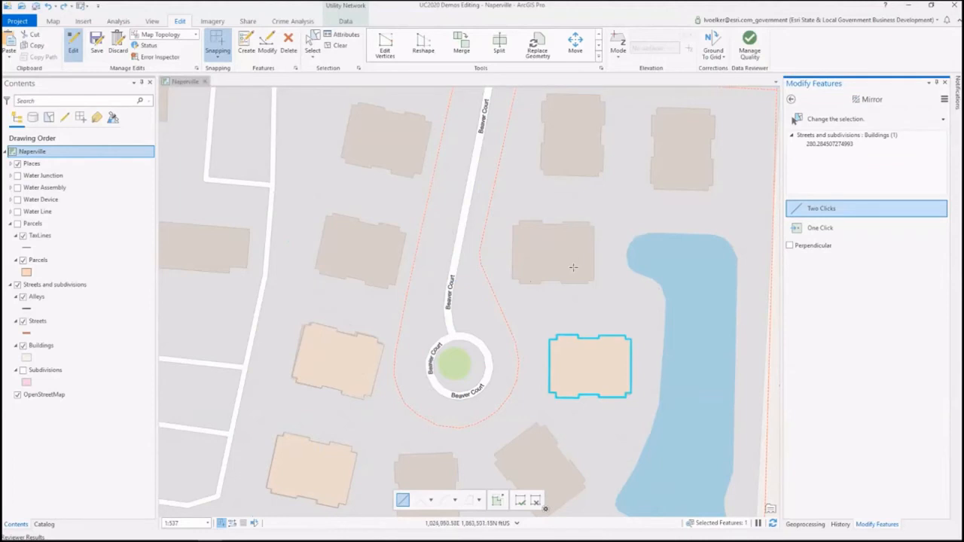
click(589, 301)
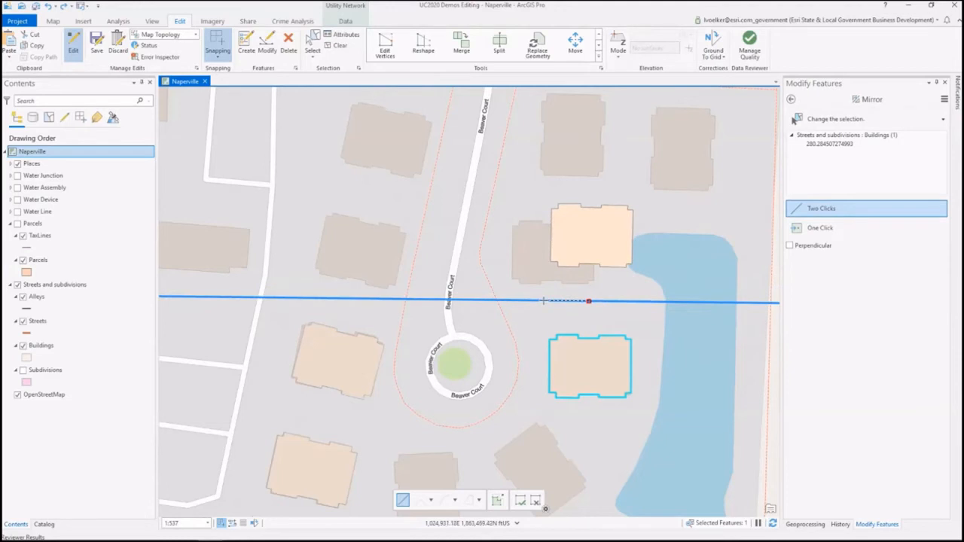
click(542, 301)
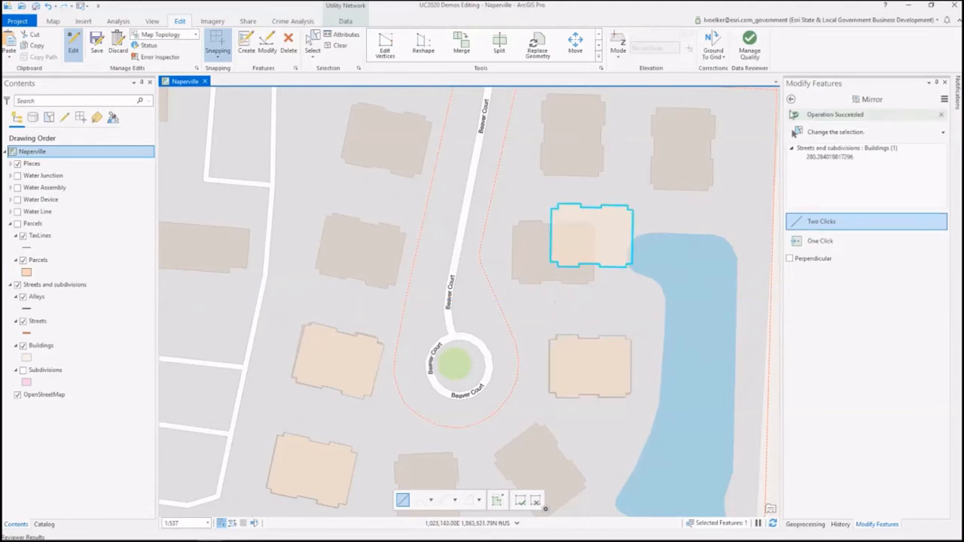
Step: Move the mirrored building southwest onto the basemap footprint it partly overlaps
click(791, 99)
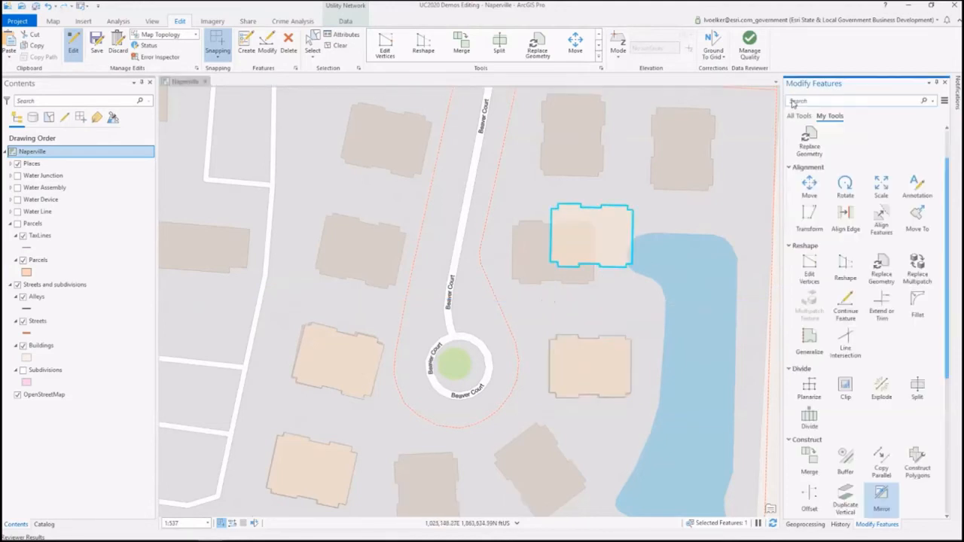
click(808, 186)
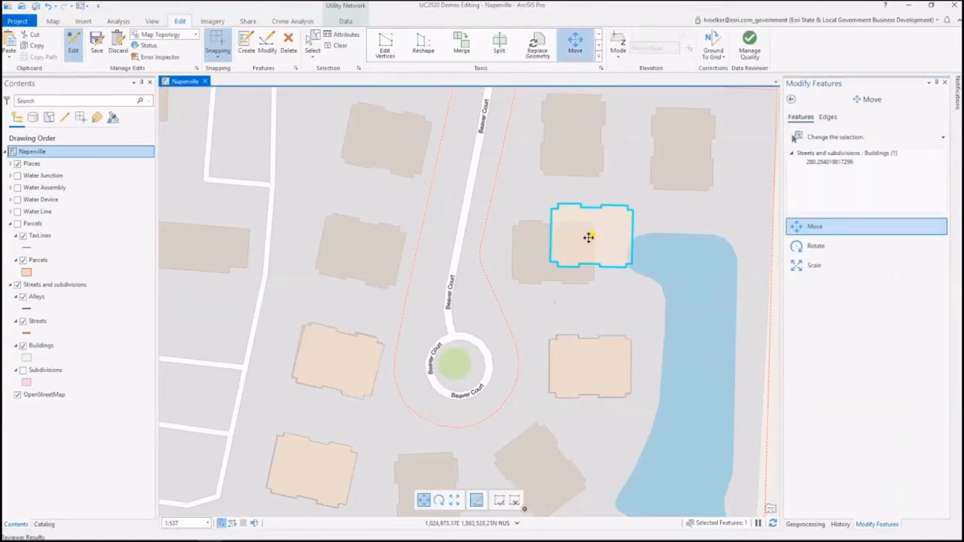
drag(588, 237, 550, 254)
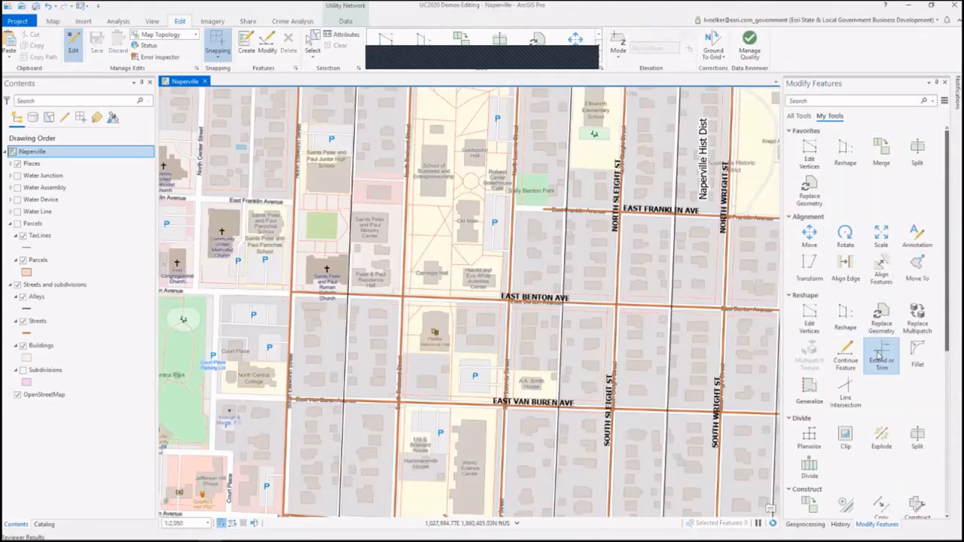
Step: Trim the west end of the East Franklin Avenue line at the crossing alley with Extend or Trim, and extend that end westward
click(882, 358)
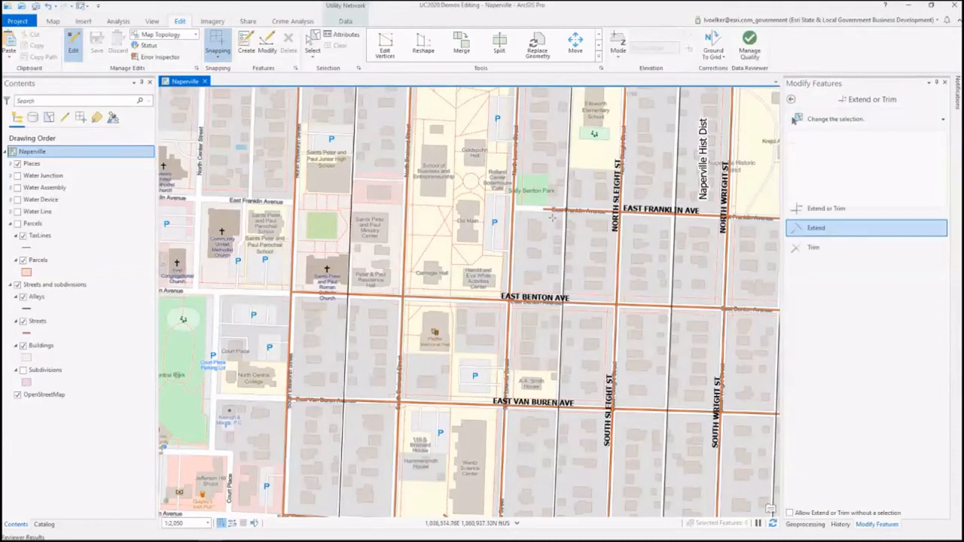
click(543, 210)
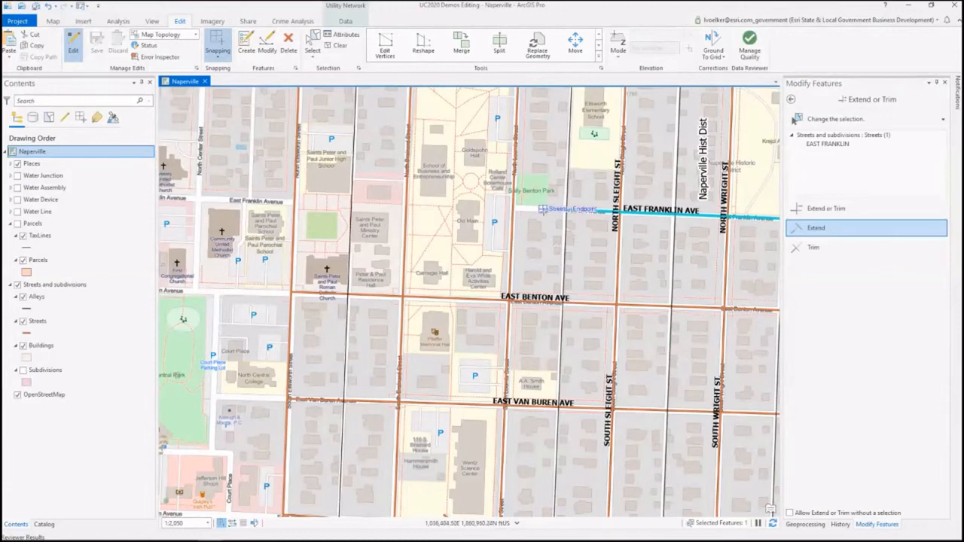
click(859, 209)
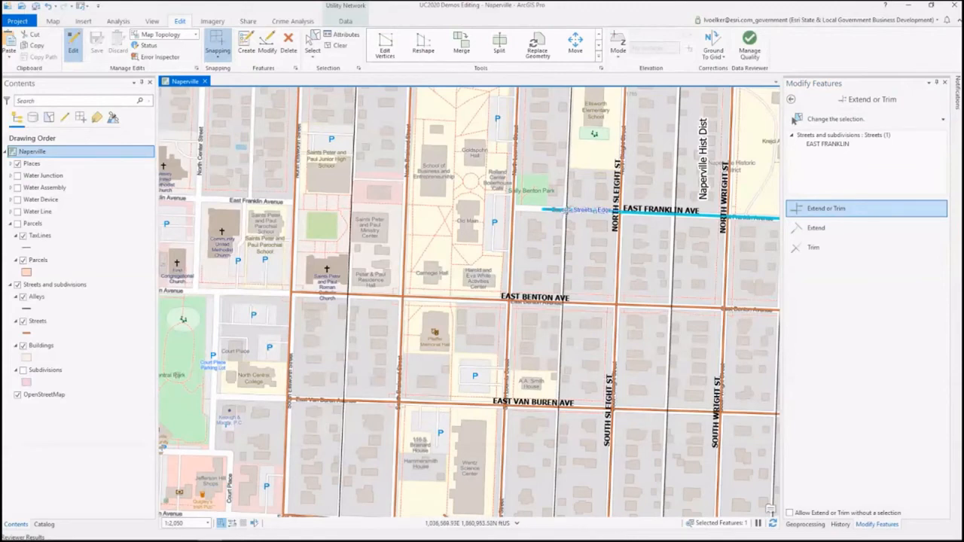
click(556, 210)
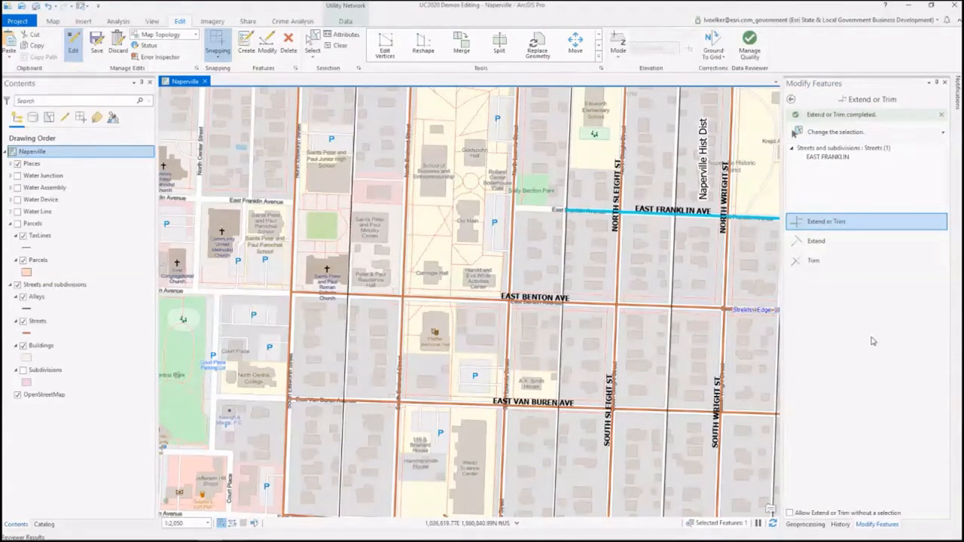
click(871, 248)
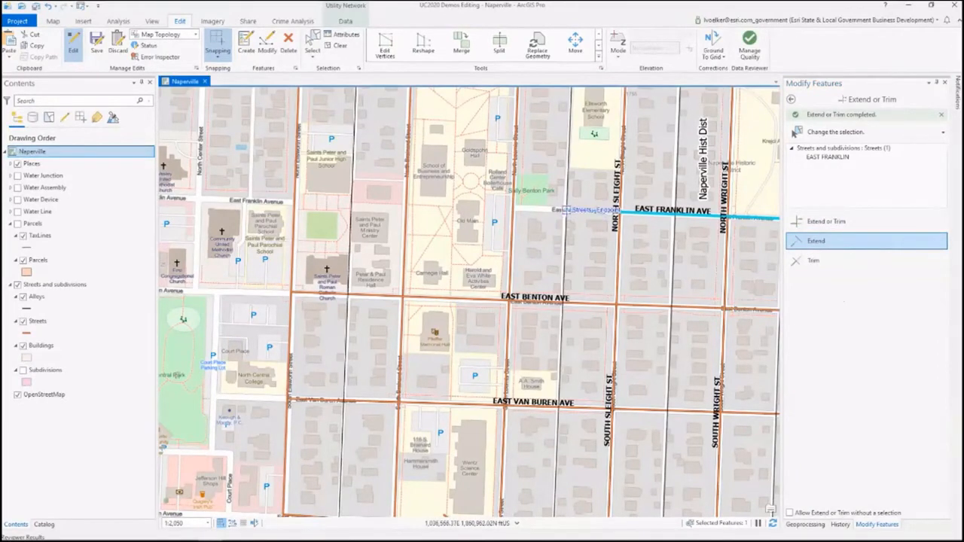
click(567, 211)
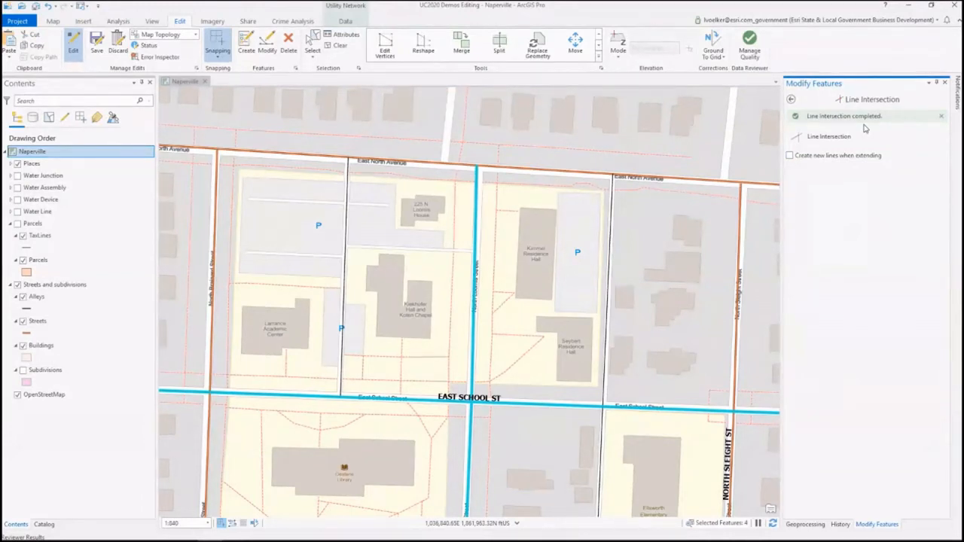
Step: Clear the selection left by the Line Intersection and open the attribute table of the Streets layer
click(941, 115)
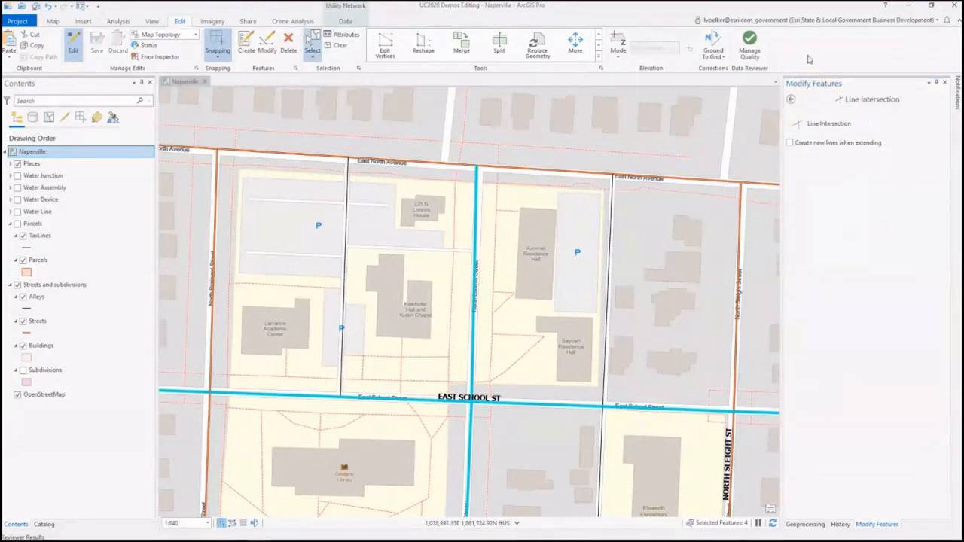
click(336, 48)
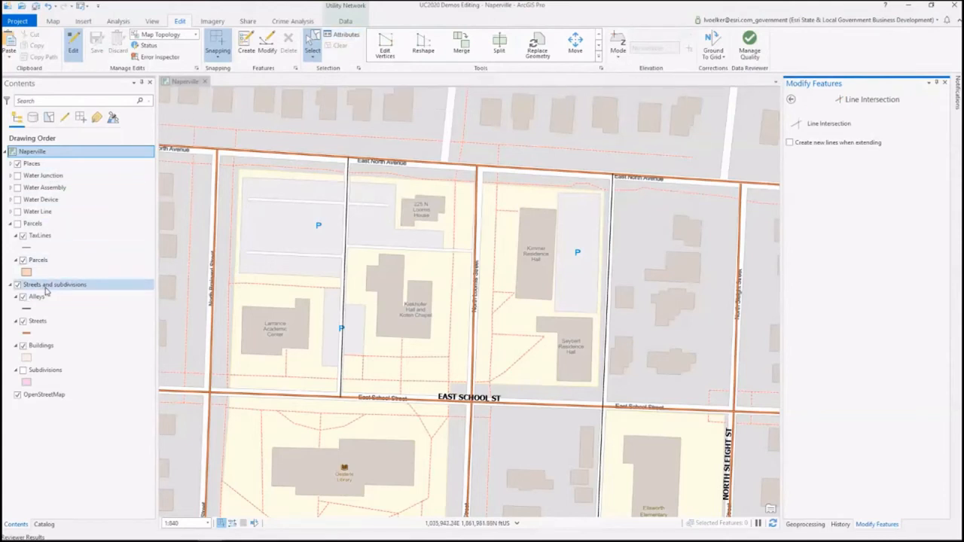
right_click(37, 322)
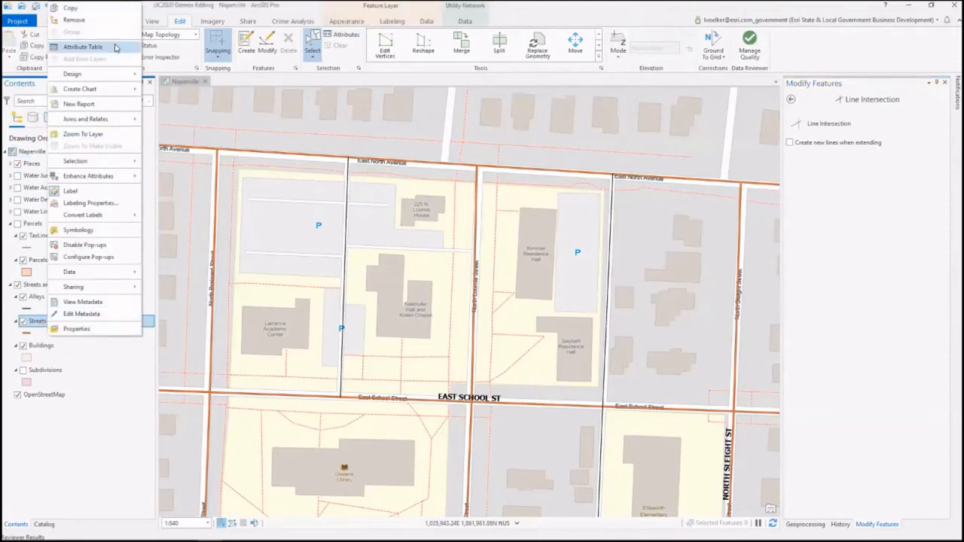
click(115, 48)
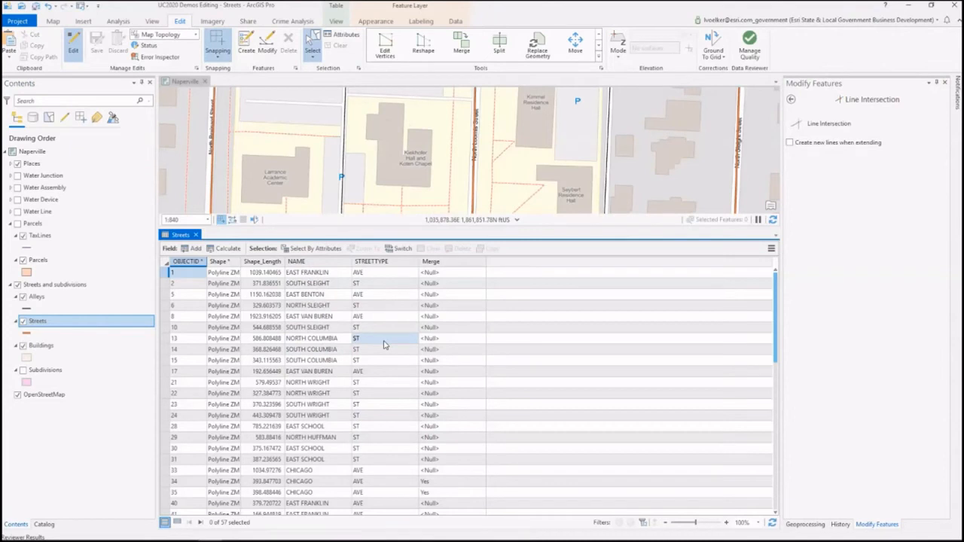
Step: Show Find and Replace in the Streets table and direct it at the NAME field
click(337, 250)
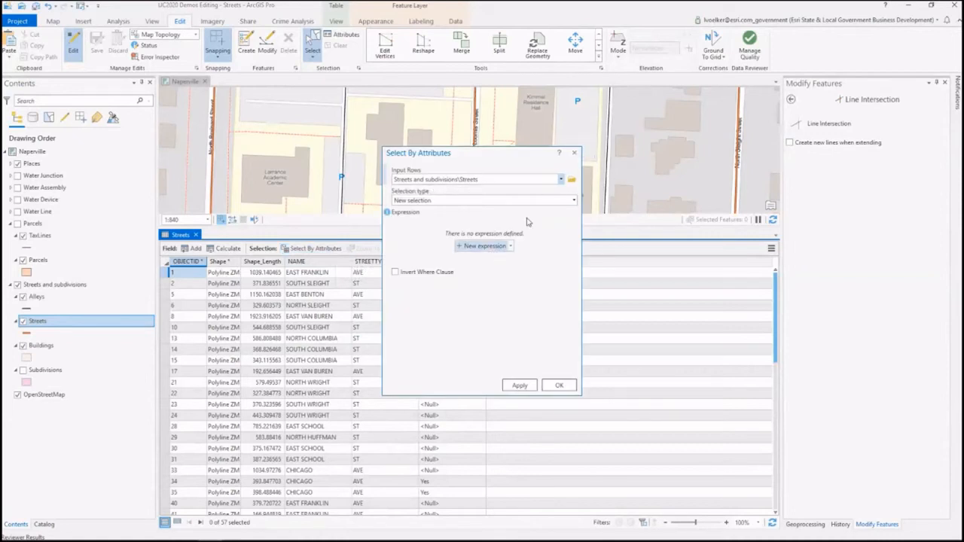
click(574, 153)
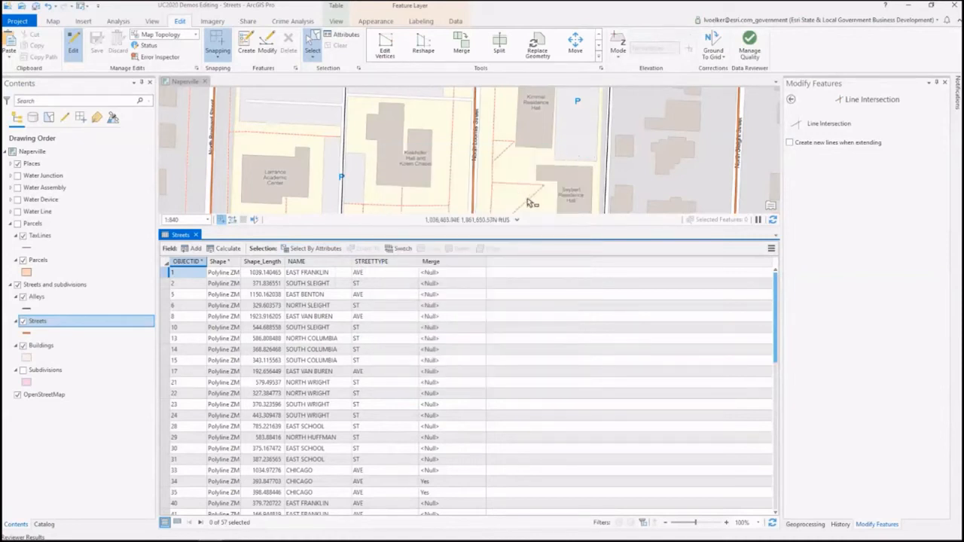
click(771, 249)
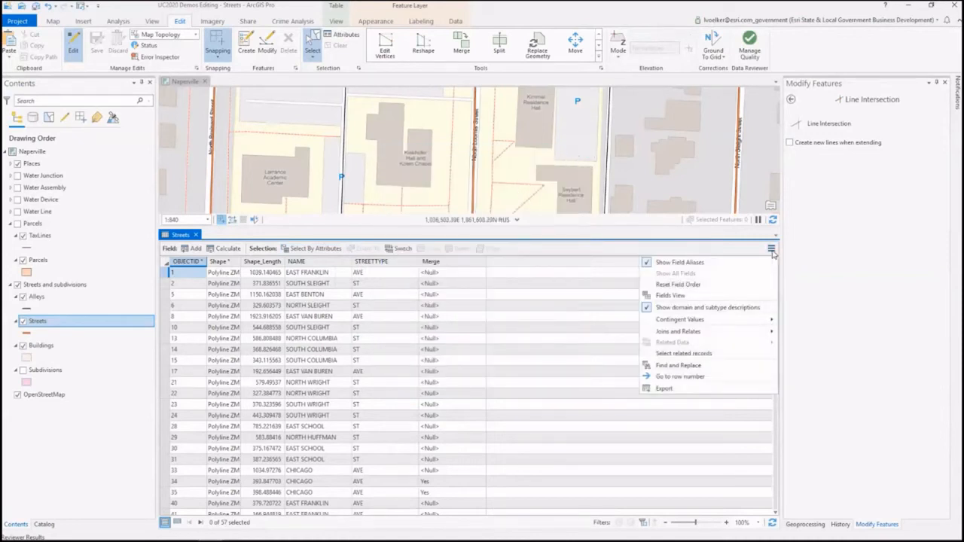
click(765, 368)
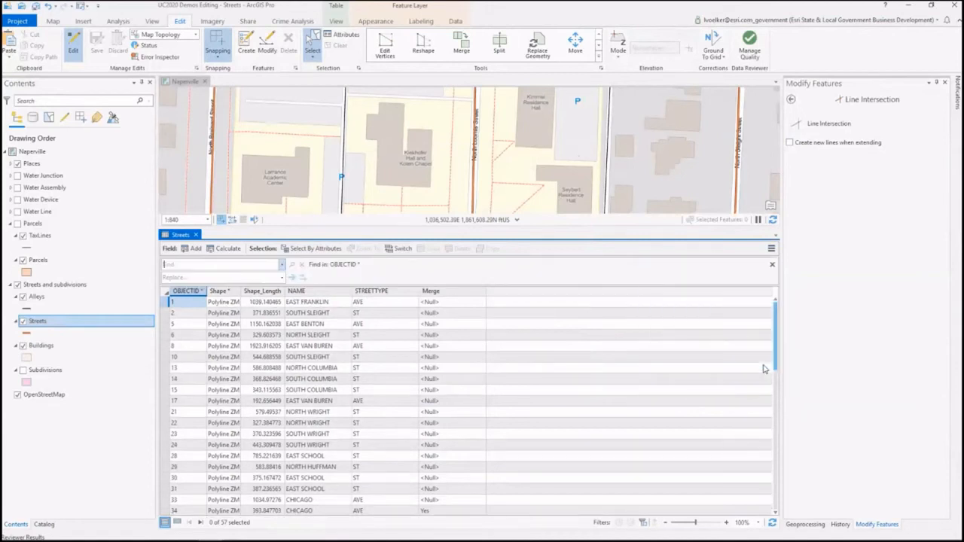
click(325, 293)
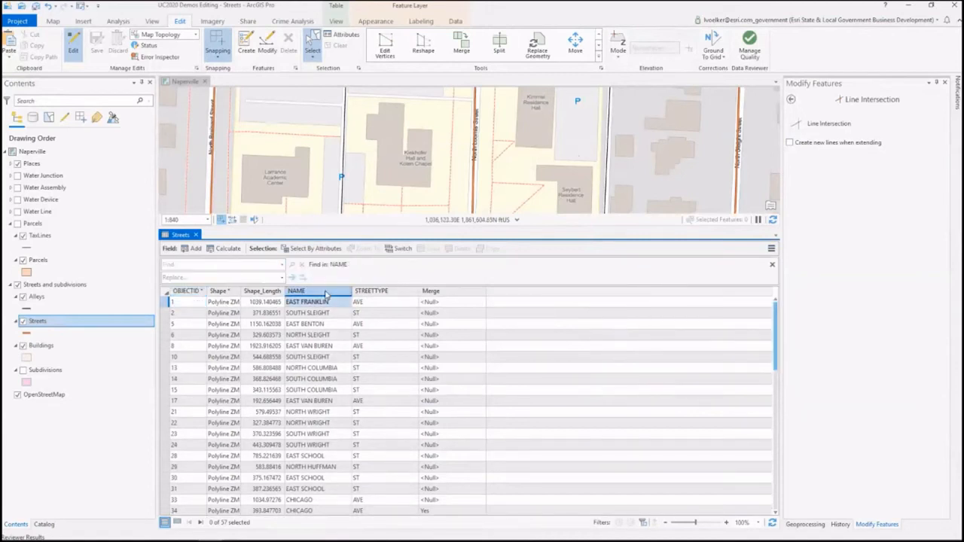
Step: Find "east franklin" in the NAME field, select all matching rows, and show only the selected records
click(211, 265)
text(est franklin)
key(Return)
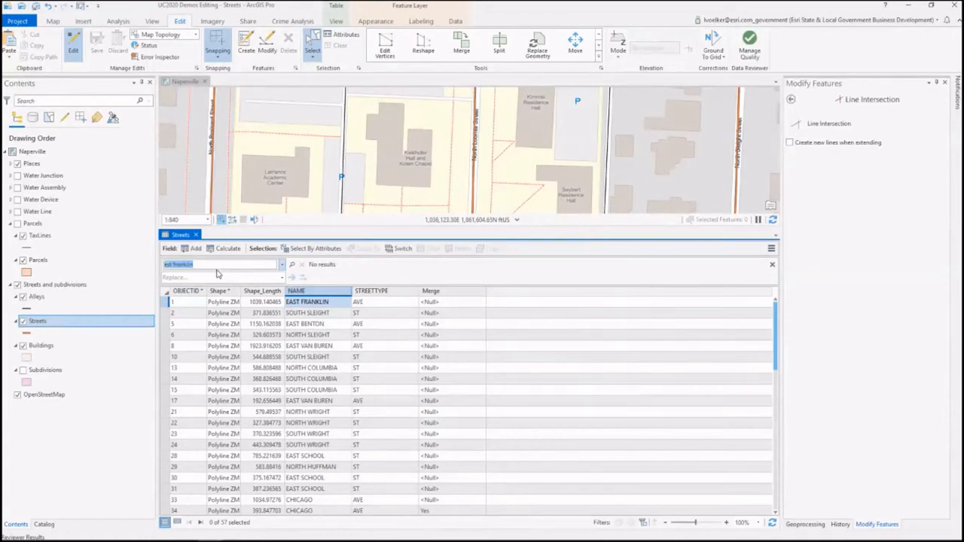
click(168, 265)
text(a)
key(Return)
click(345, 269)
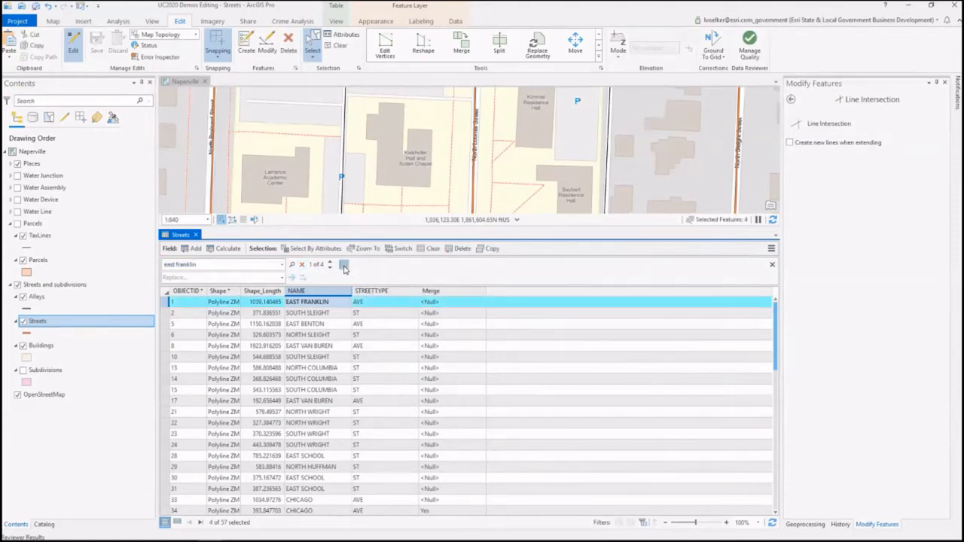
click(176, 522)
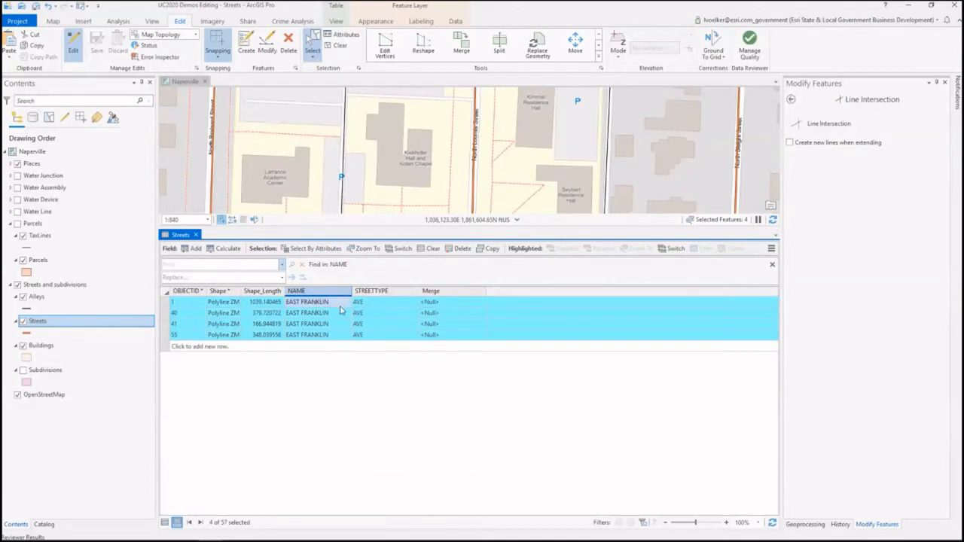
Step: Replace every "east franklin" value in the NAME field with "west franklin"
click(182, 266)
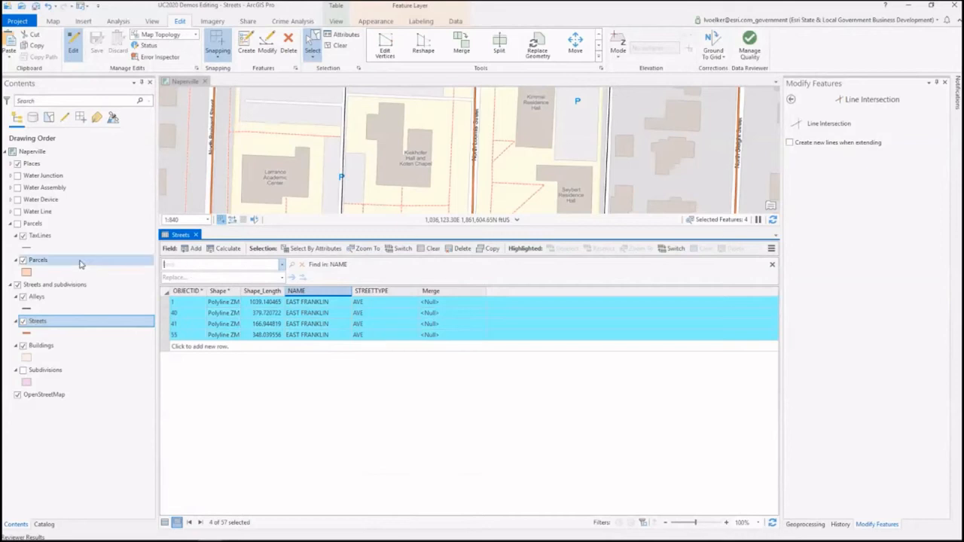
text(east franklin)
key(Return)
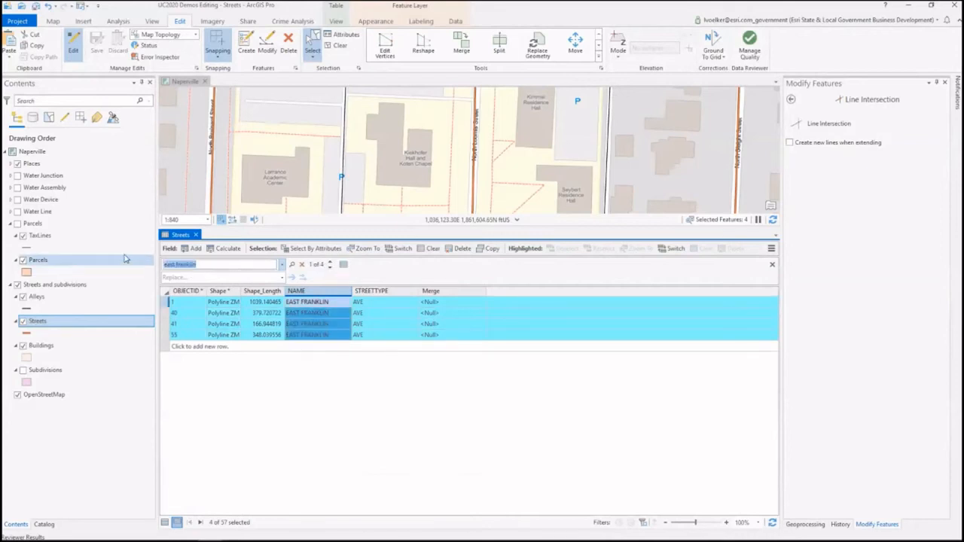
click(186, 278)
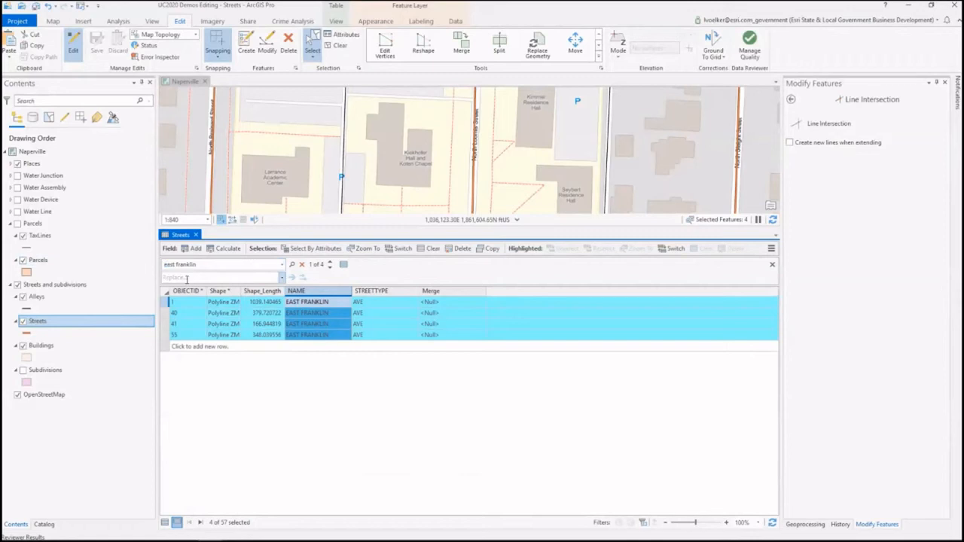
text(west franklin)
key(Return)
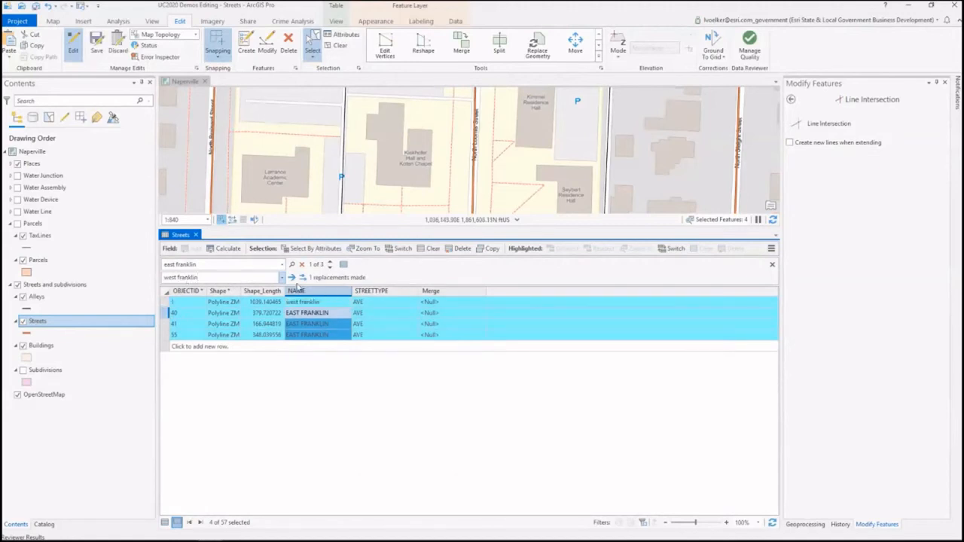
click(302, 280)
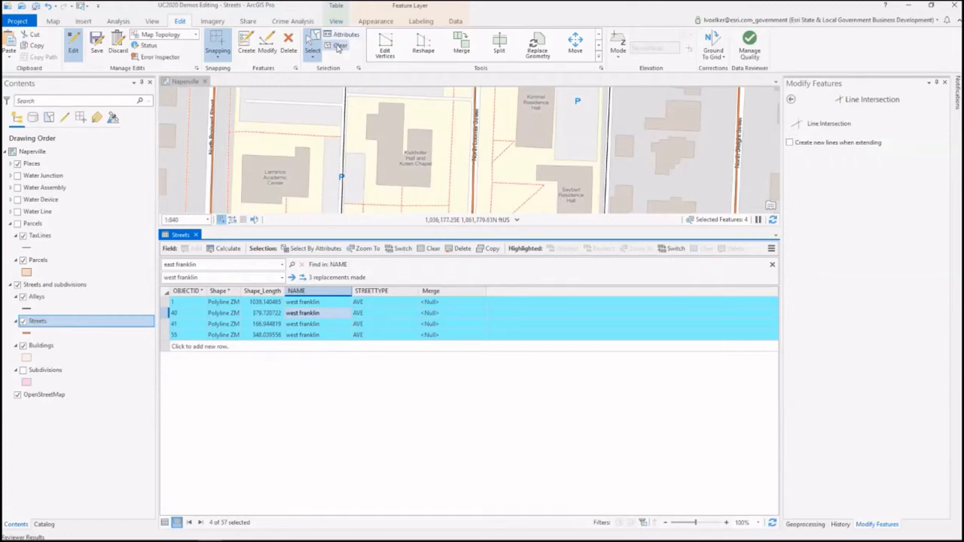
Step: Clear the selection with the Attributes pane displayed, and show all Streets records in a slightly shorter table
click(336, 45)
click(346, 36)
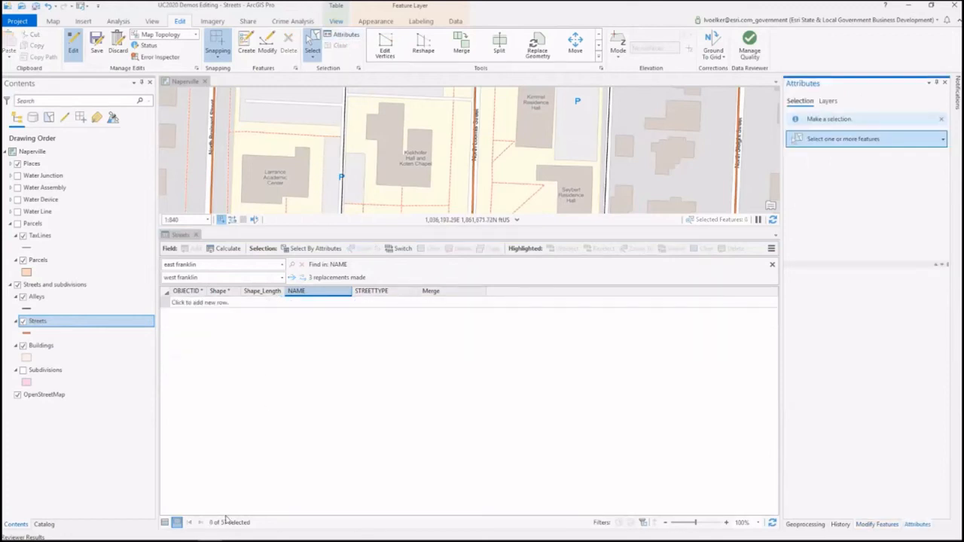
click(164, 523)
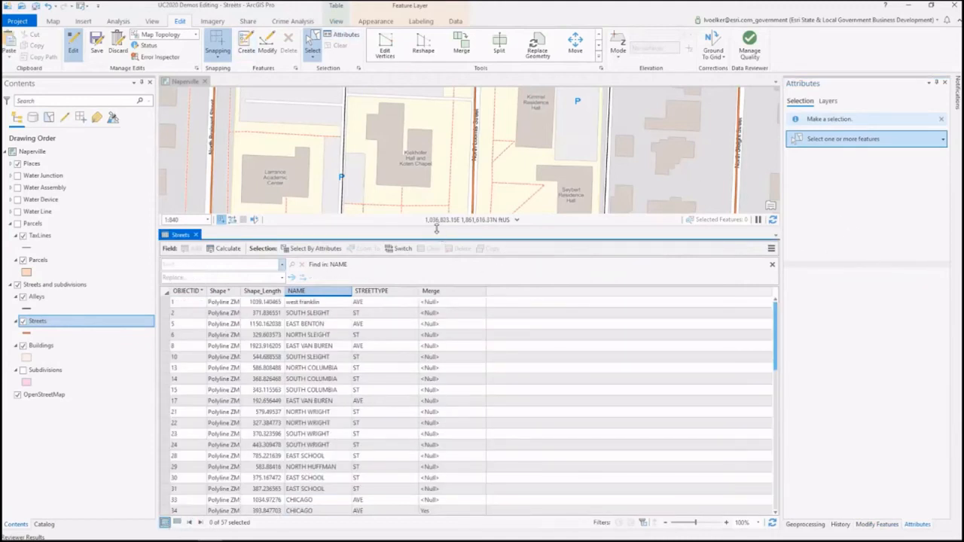
drag(440, 238, 440, 268)
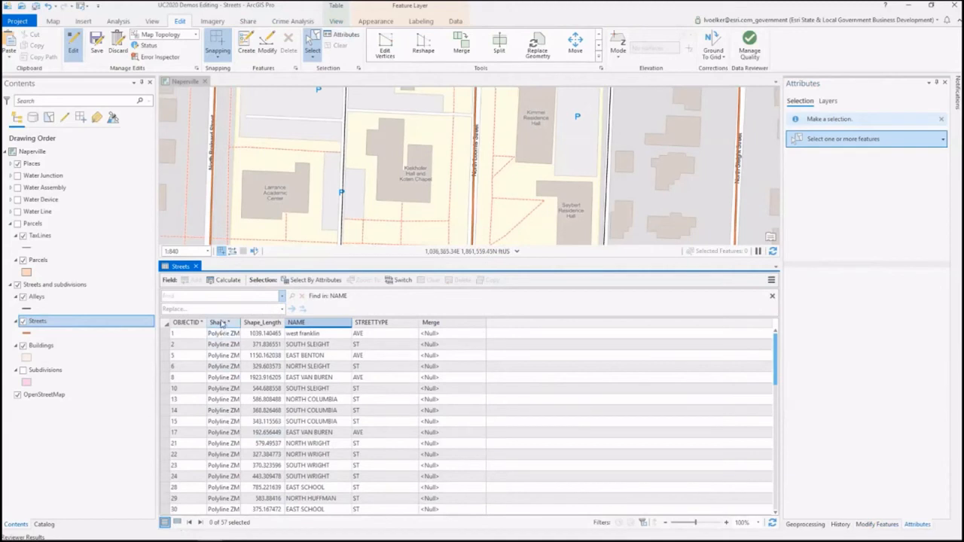
Step: Find "north columbia" in the NAME field and select all matching street rows
text(north columbia)
key(Return)
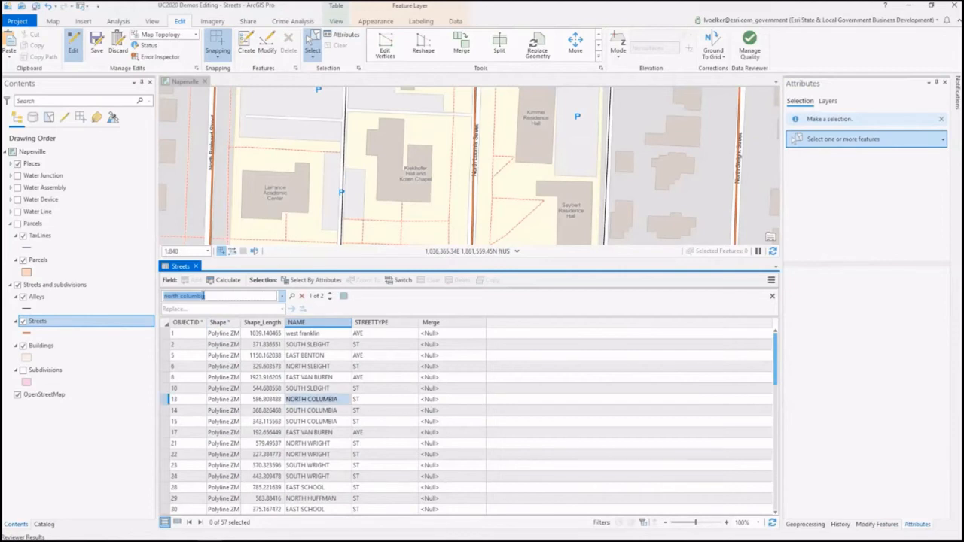
click(343, 297)
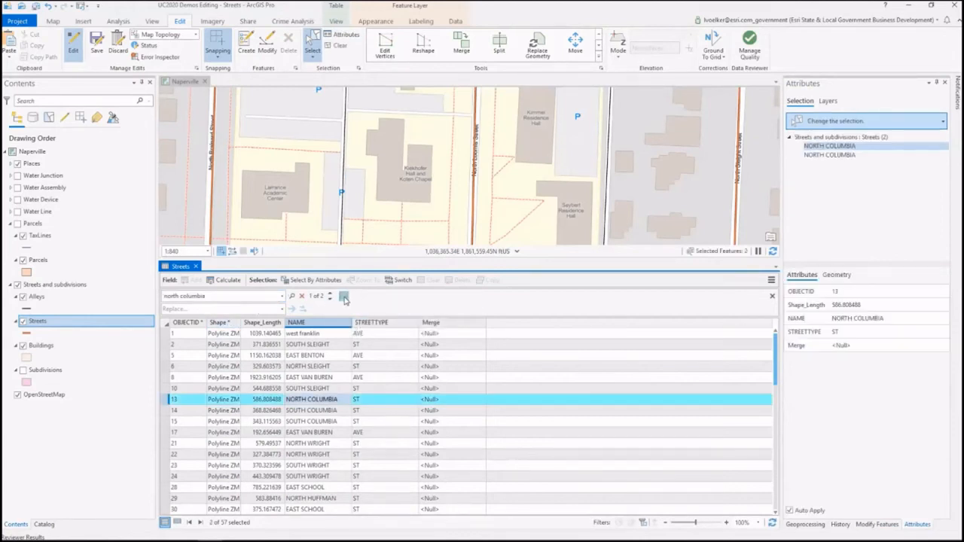
Step: Set STREETTYPE to AVE for both selected NORTH COLUMBIA streets at once in the Attributes pane
ctrl+click(854, 156)
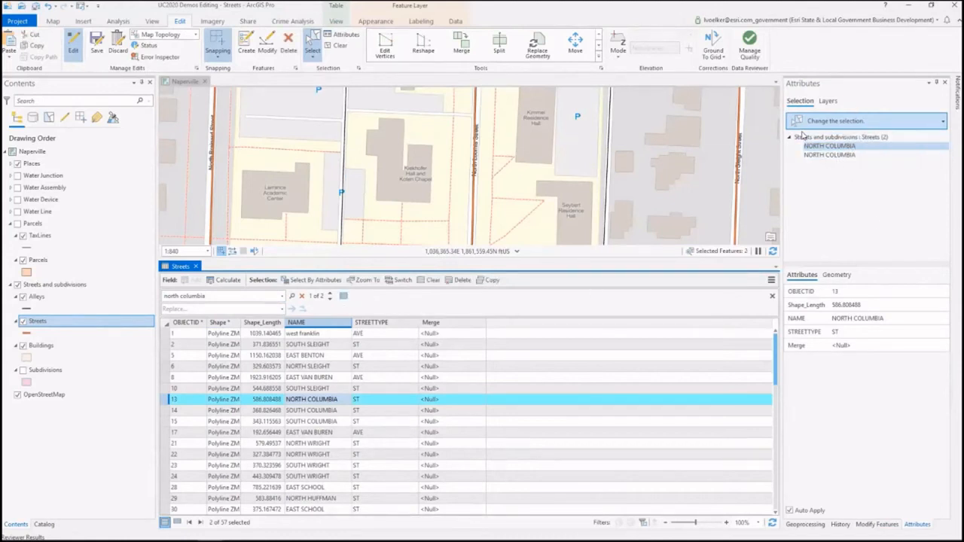
click(830, 139)
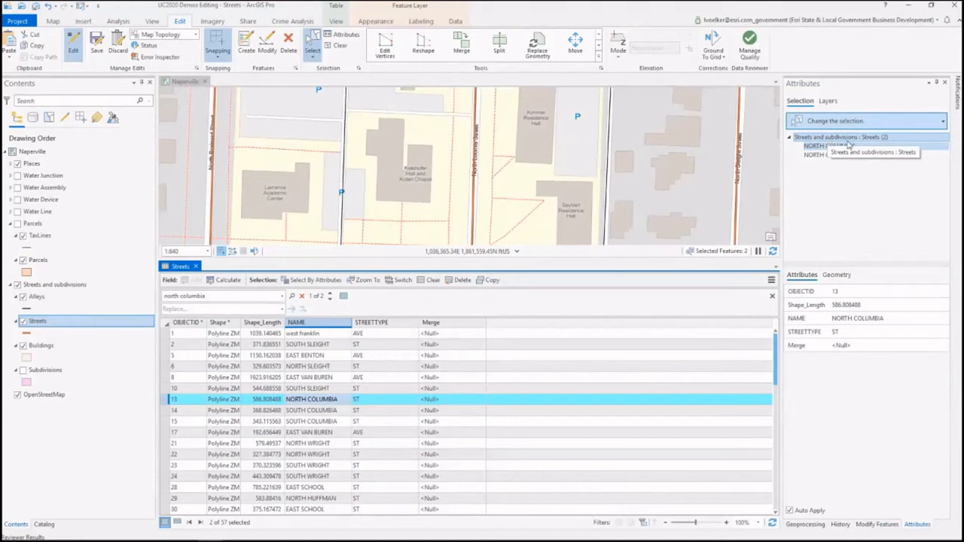
click(843, 141)
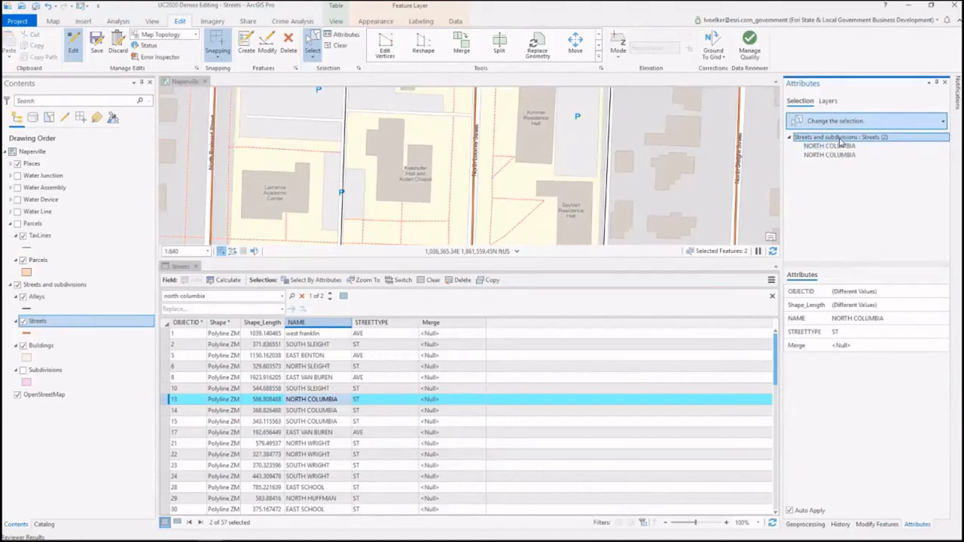
click(835, 331)
key(BackSpace)
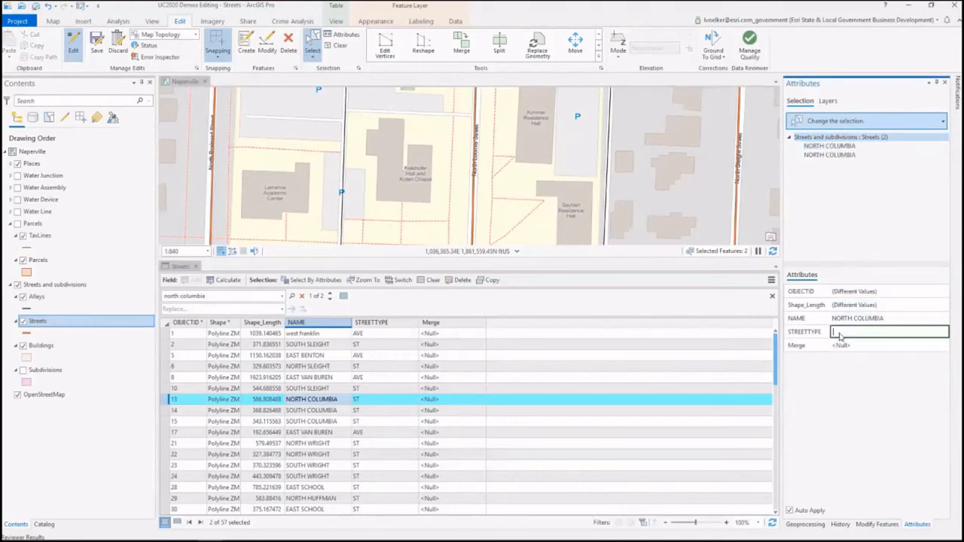
key(Tab)
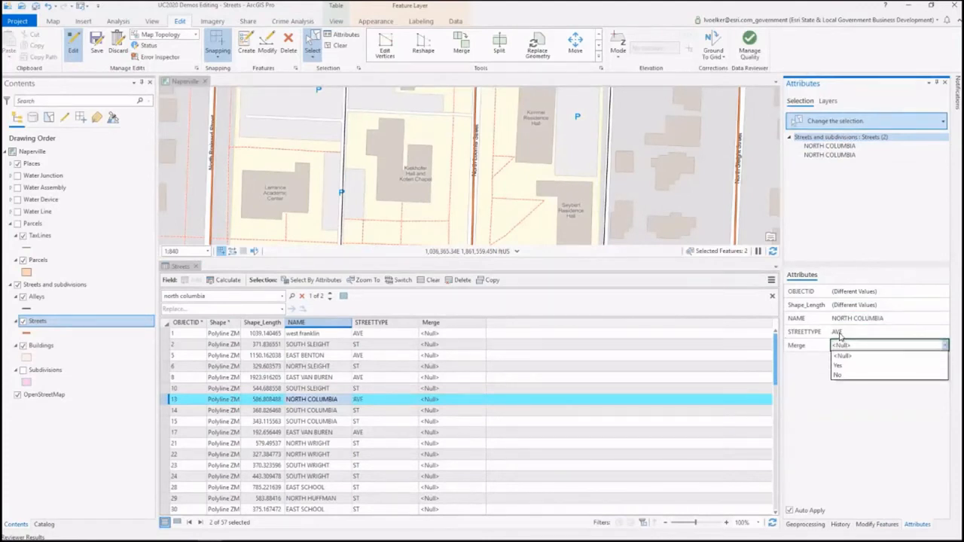
click(832, 436)
Step: Inspect the attributes of each selected NORTH COLUMBIA street individually
click(832, 149)
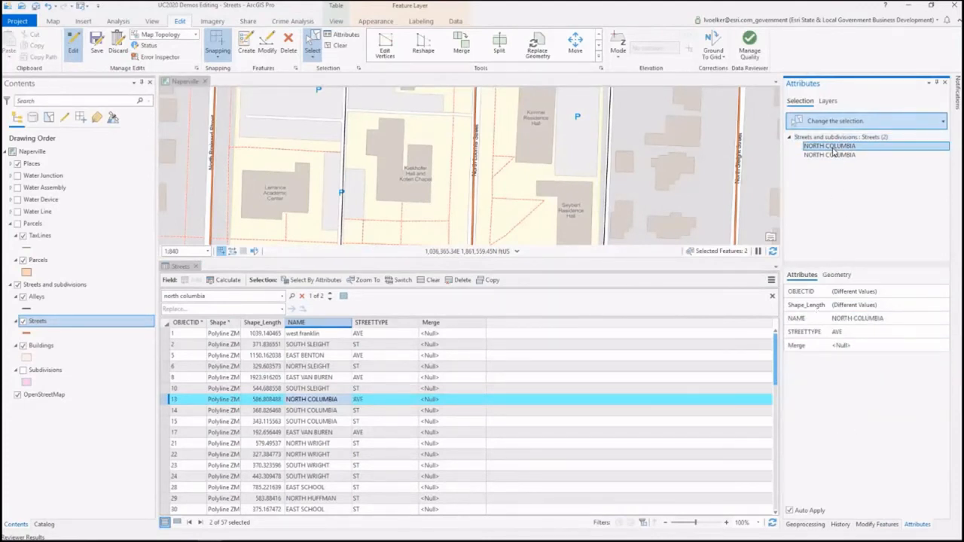
click(836, 156)
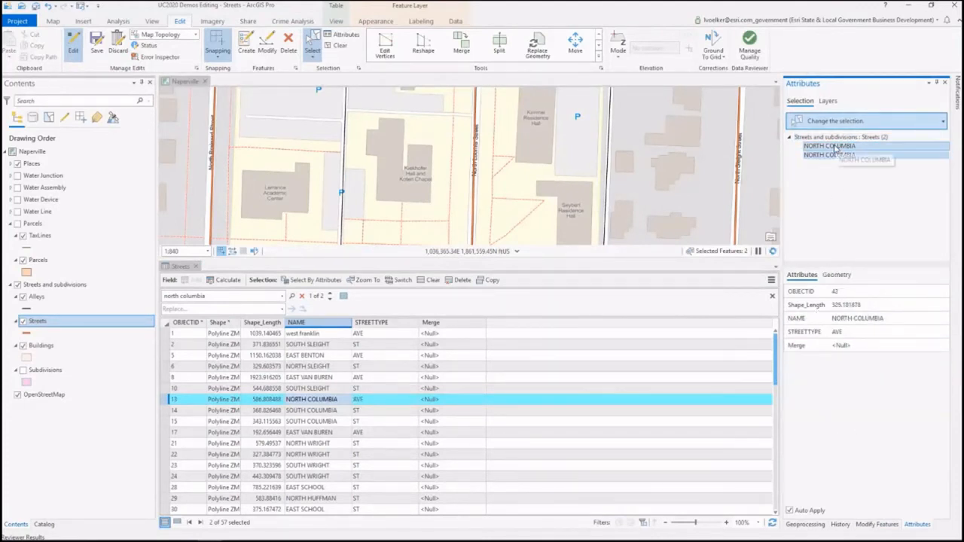
click(836, 149)
click(843, 156)
click(847, 148)
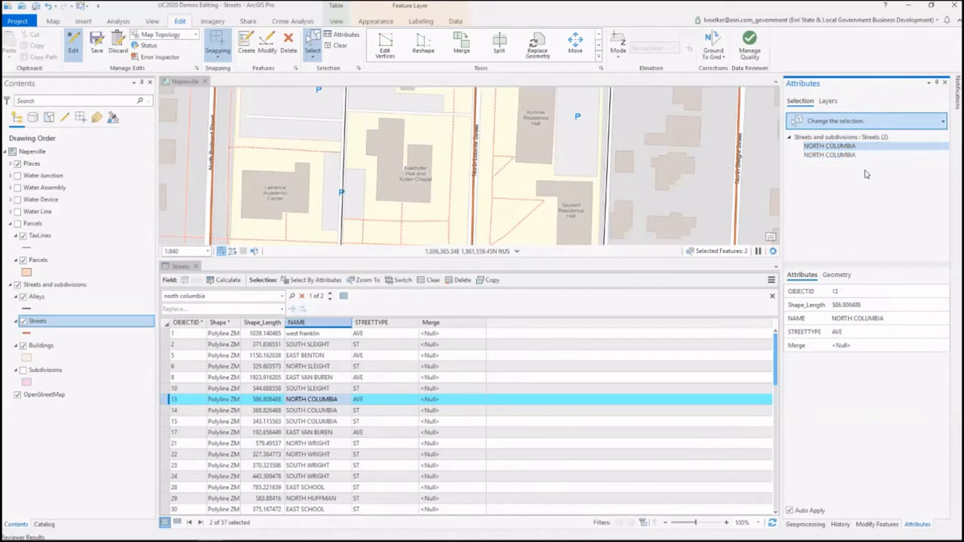
ctrl+click(840, 155)
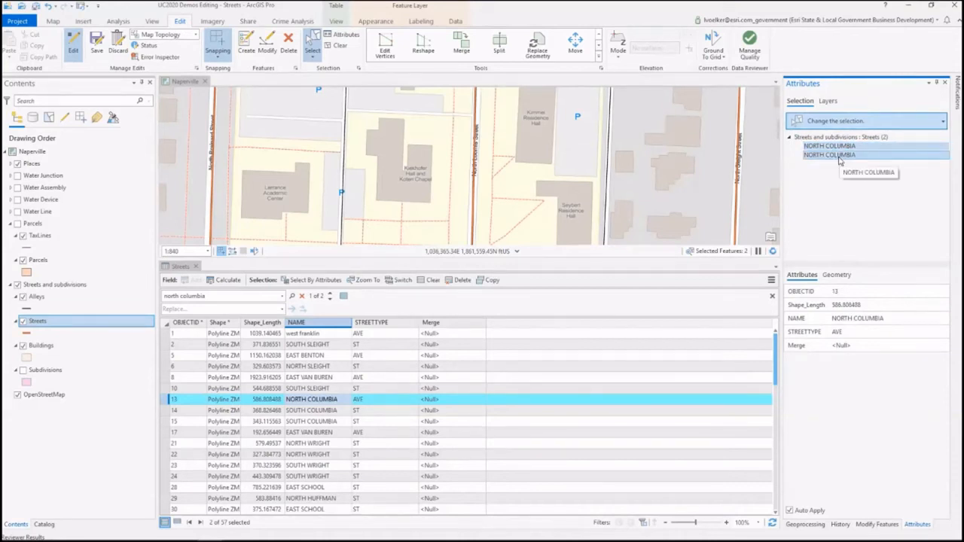
Step: List all features of the Streets layer in the Attributes pane and start automatic playback through them
click(831, 104)
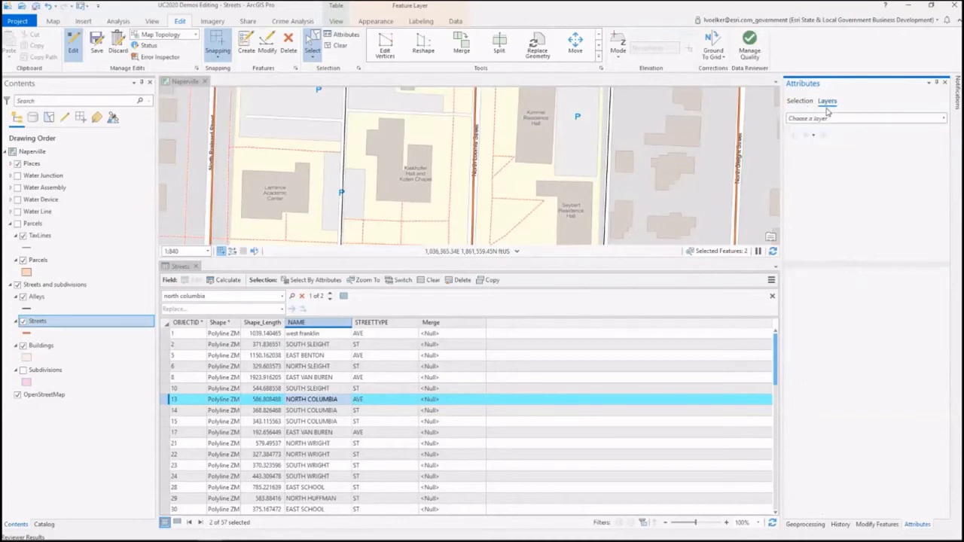
click(832, 119)
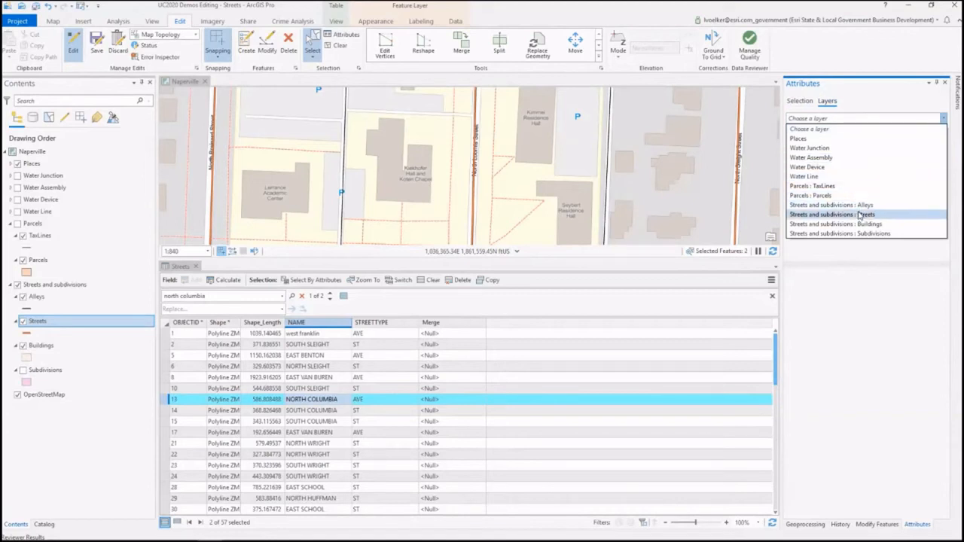
click(898, 216)
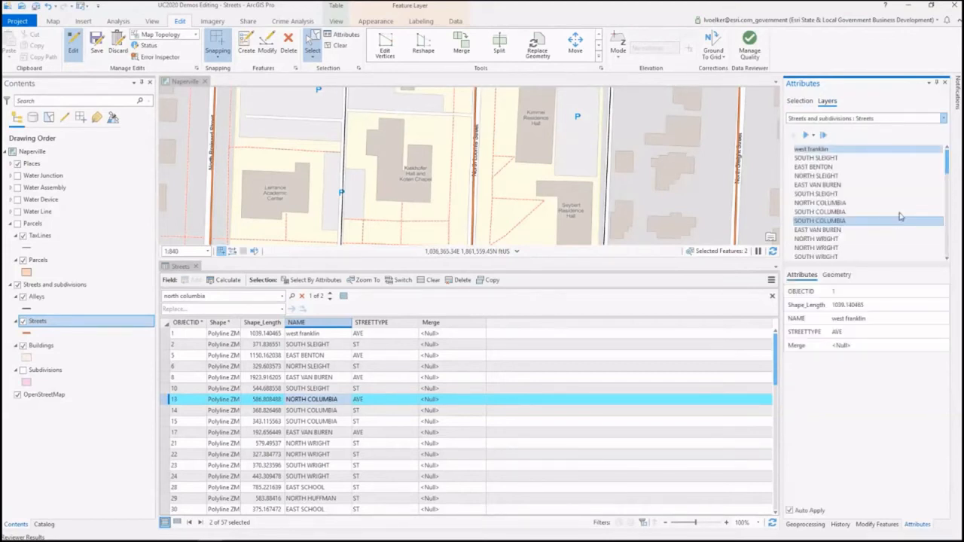
click(808, 136)
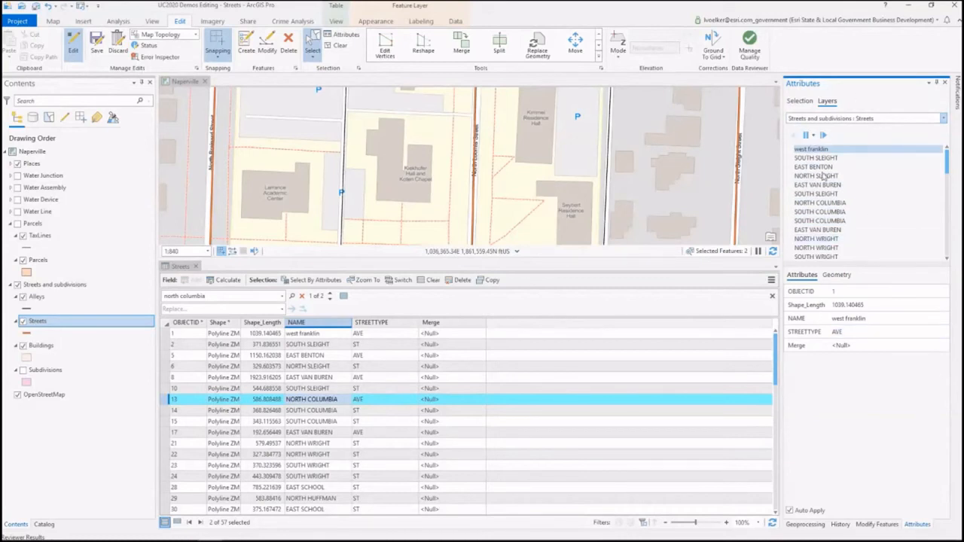